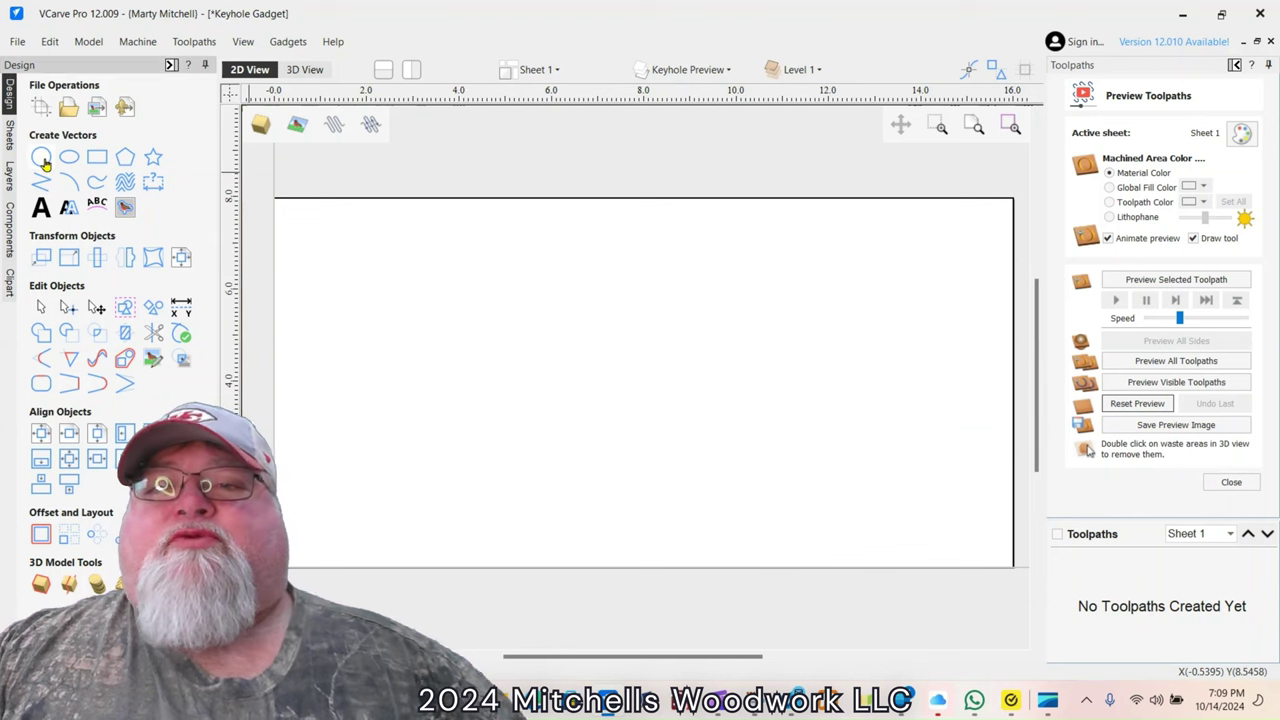
- Draw a 0.375-inch circle near the board's top-left, at X 1.5821, Y 7.0593
key(c)
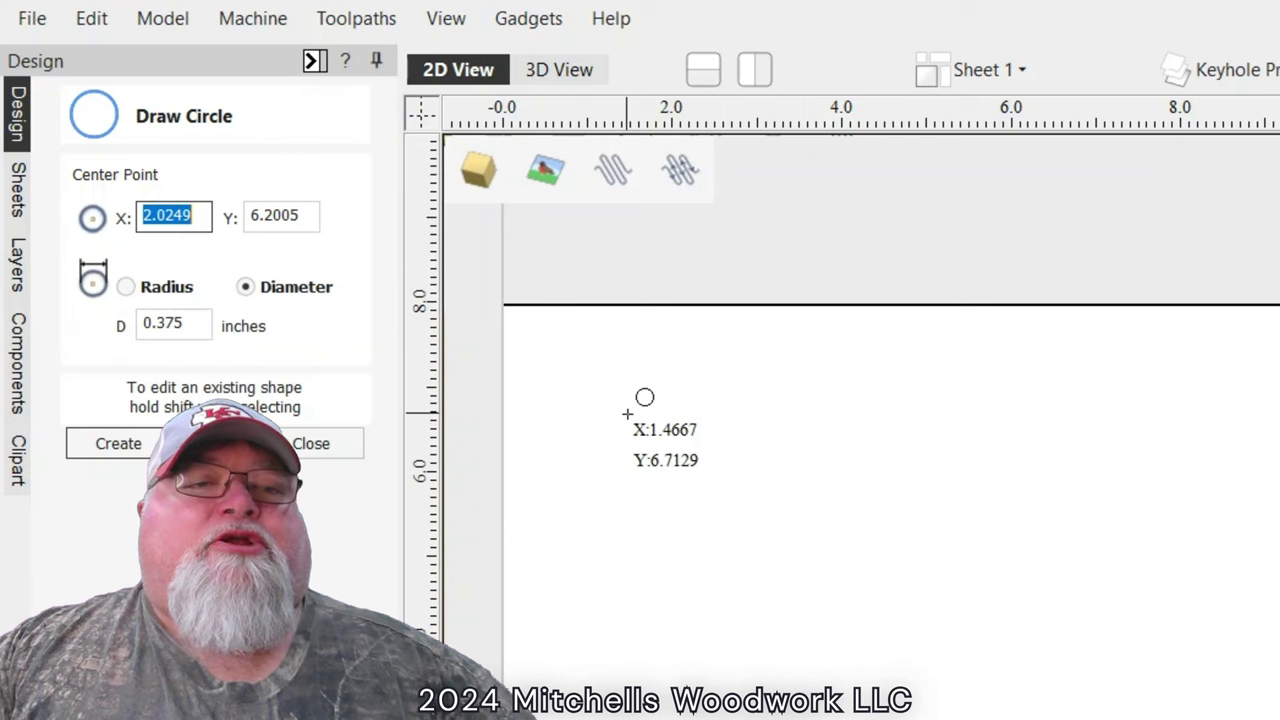
click(637, 385)
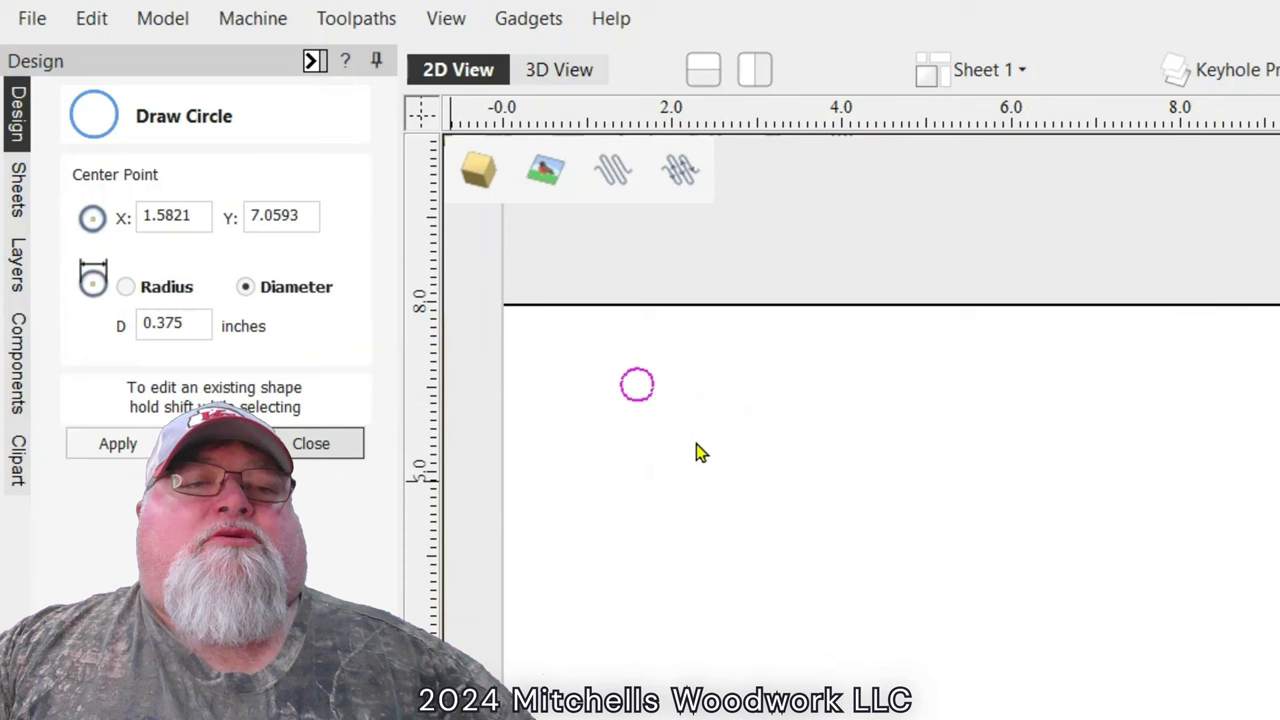
click(311, 443)
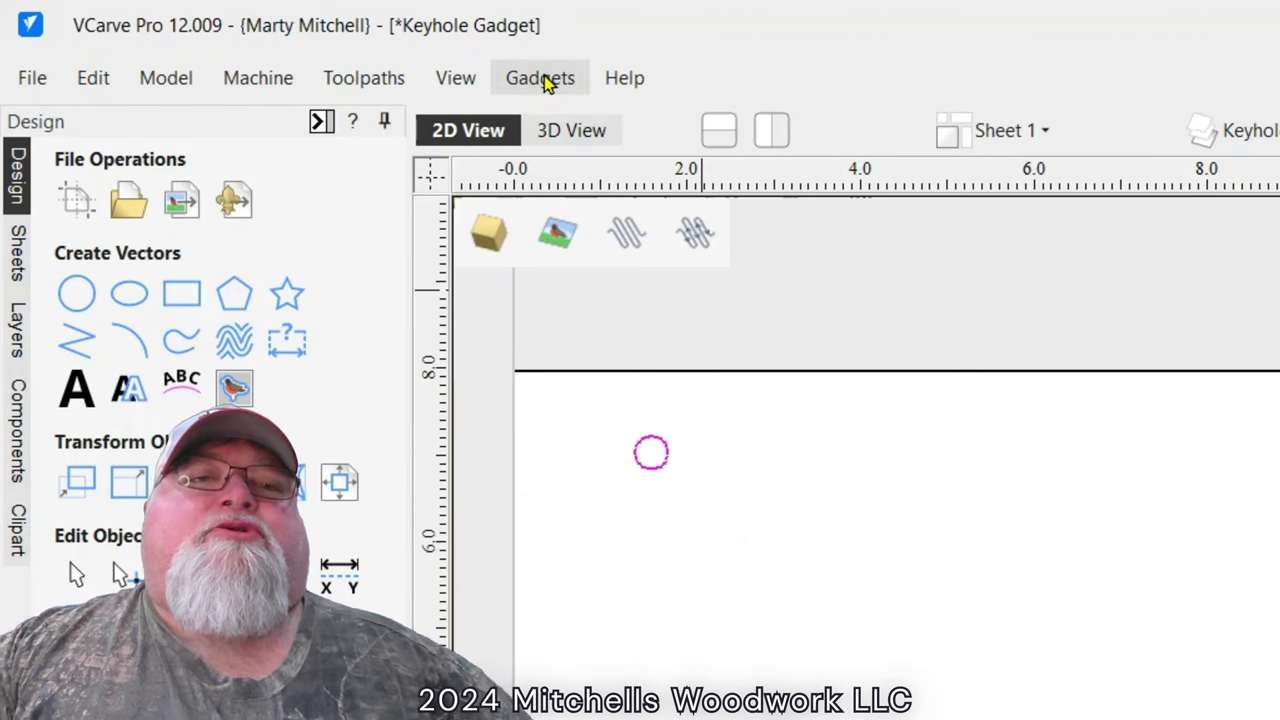
- Launch the Keyhole Toolpath gadget with a horizontal left-to-right slot, 0.375 deep and 1 long
click(545, 84)
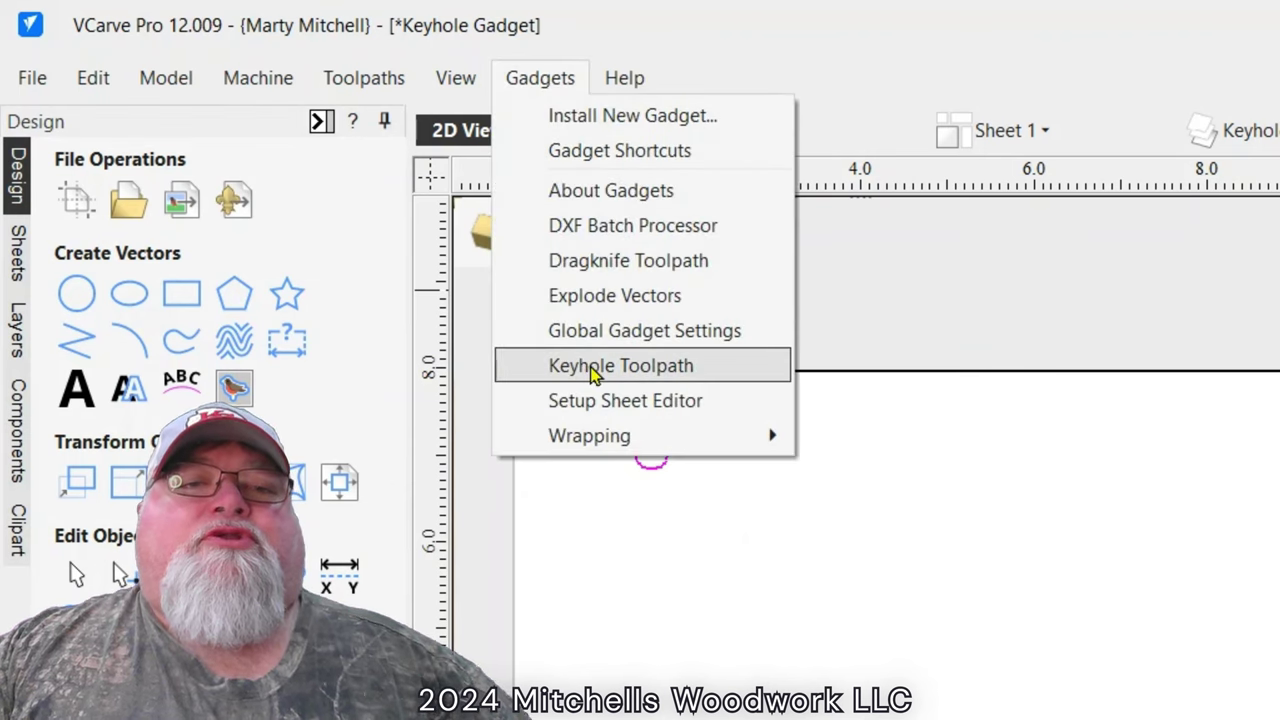
click(662, 370)
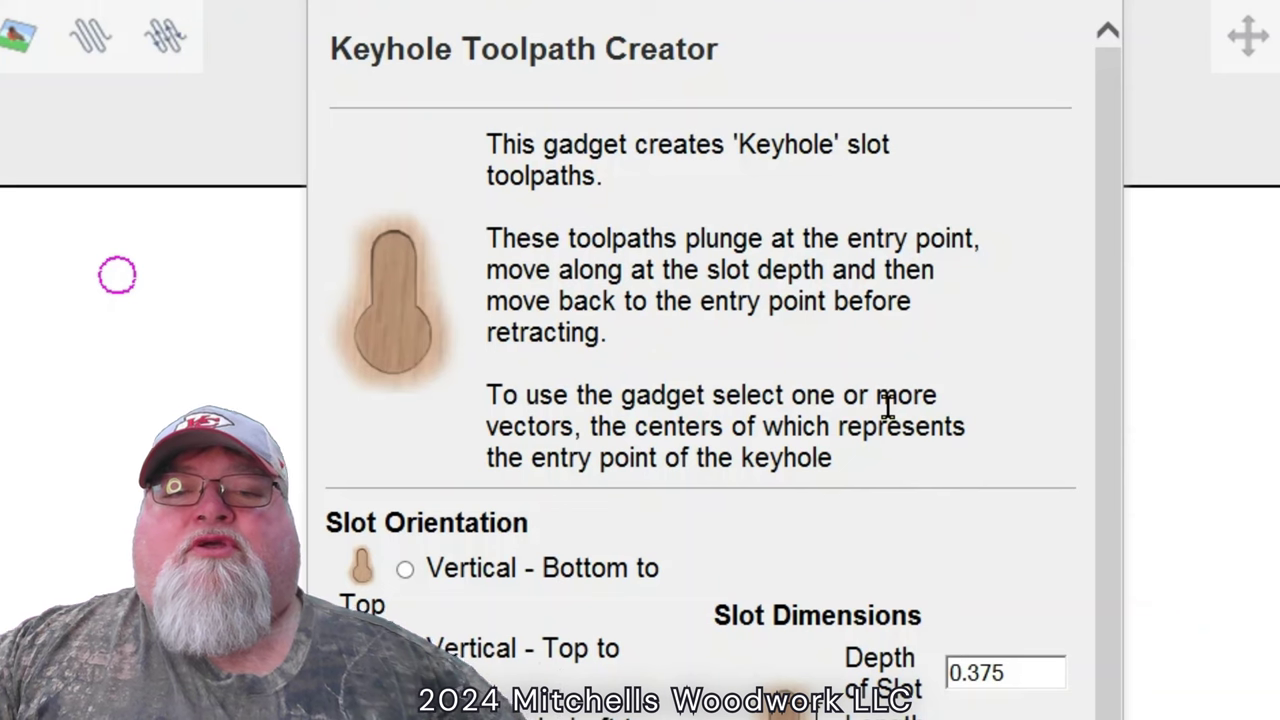
scroll(857, 386, down, 5)
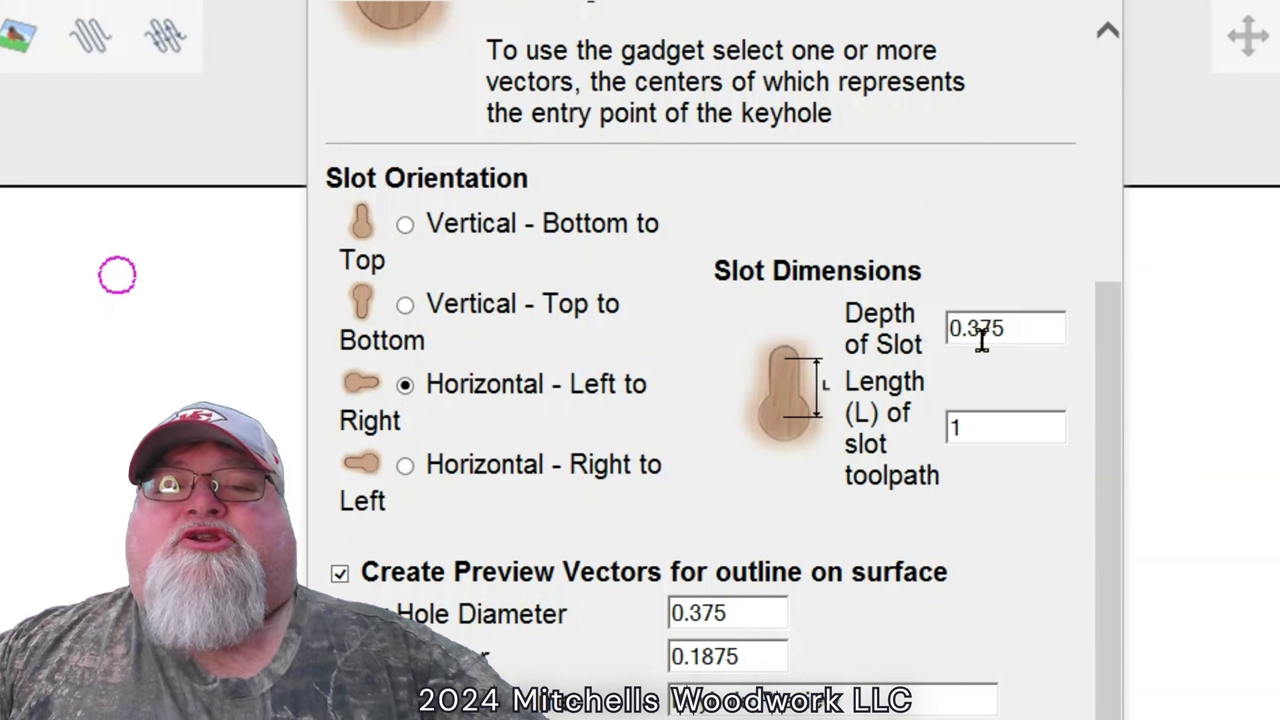
- Check slot depth and layer name, then pick the 86 Whiteside Keyhole 3/8" bit
click(1030, 335)
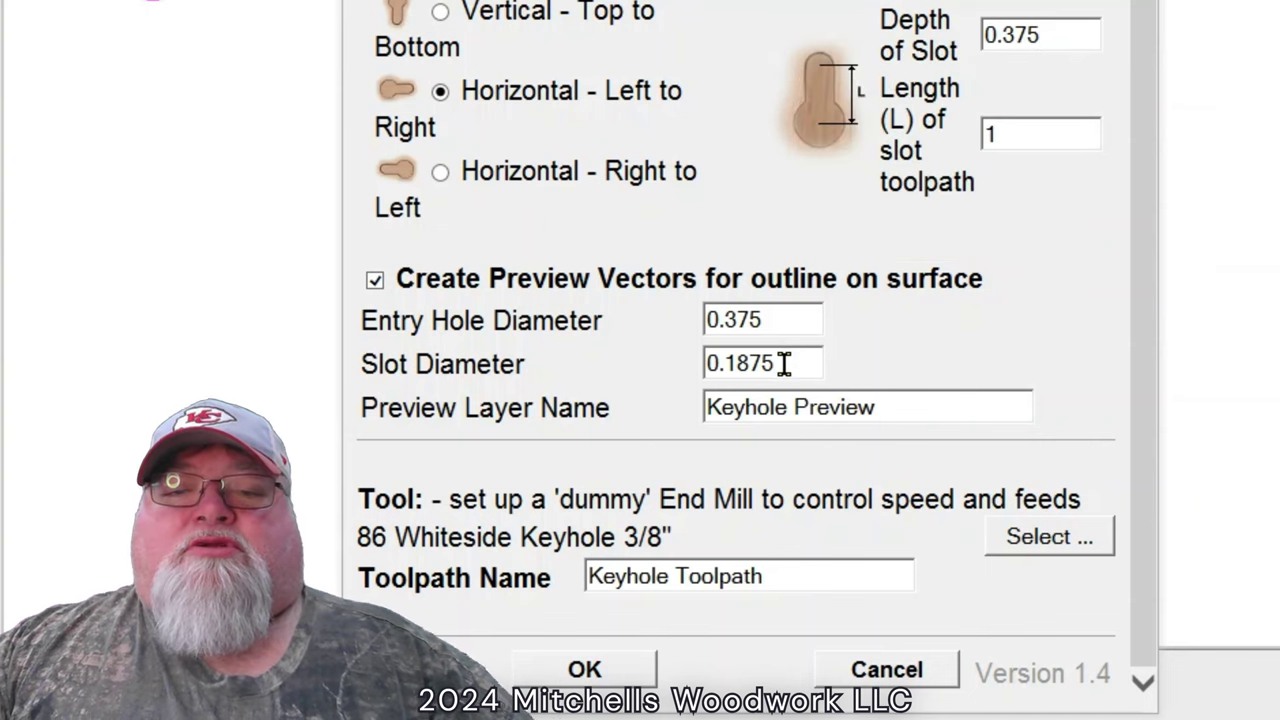
click(936, 408)
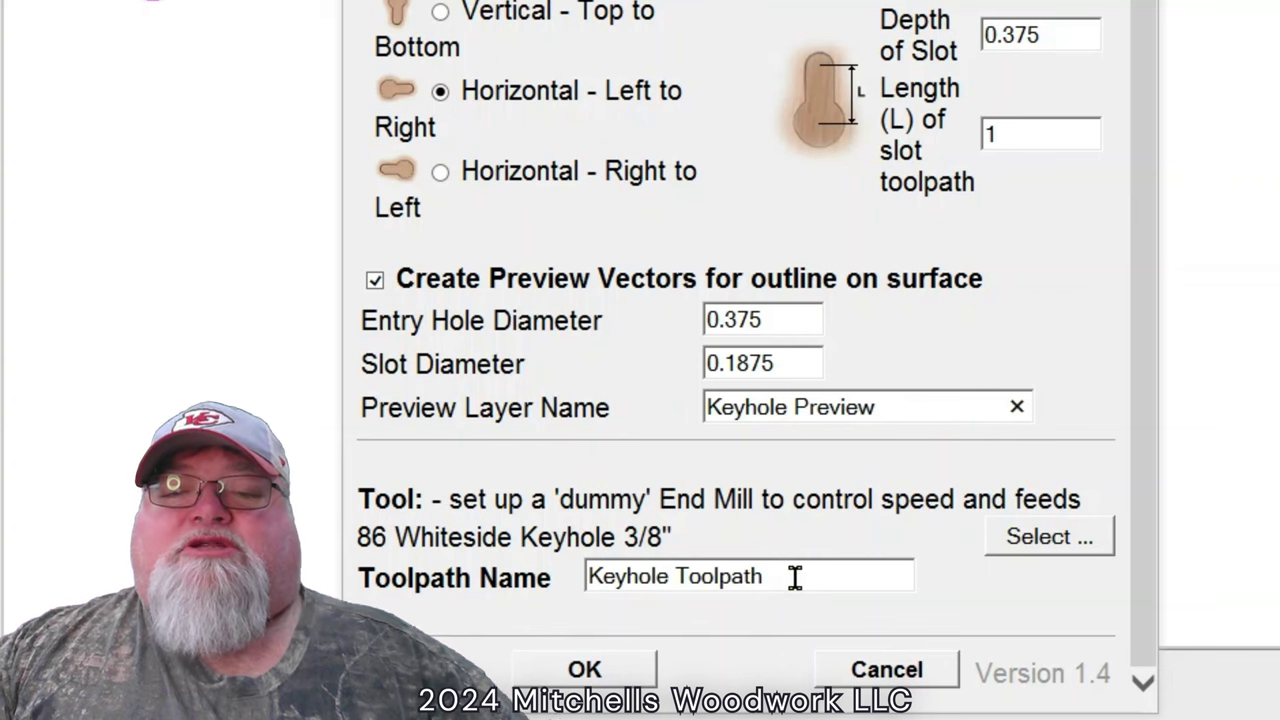
click(1060, 526)
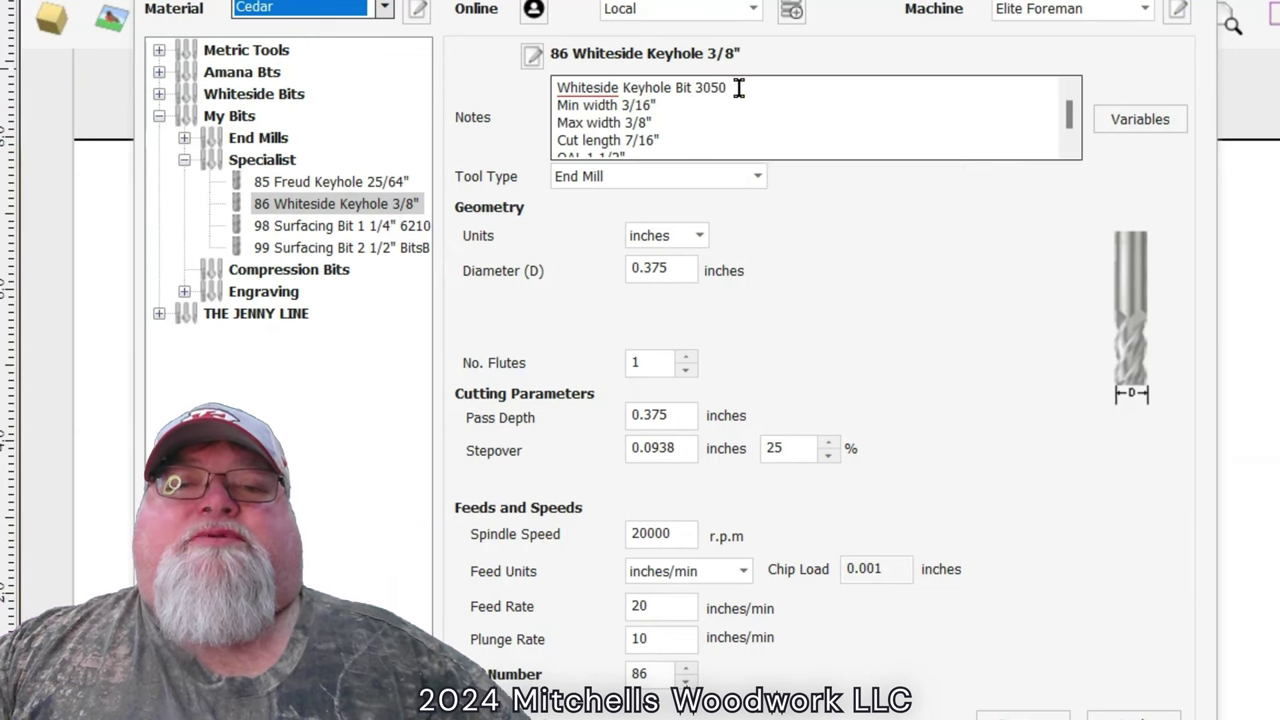
scroll(736, 94, down, 1)
scroll(734, 98, up, 1)
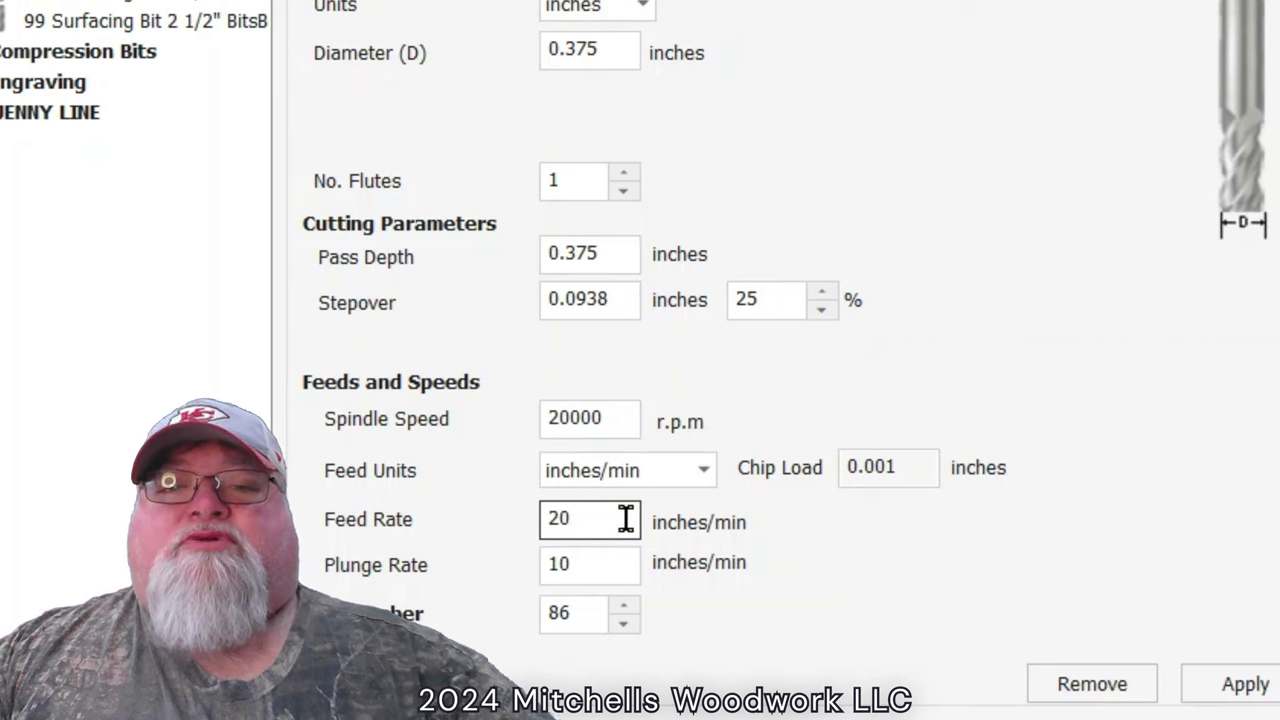
click(1236, 676)
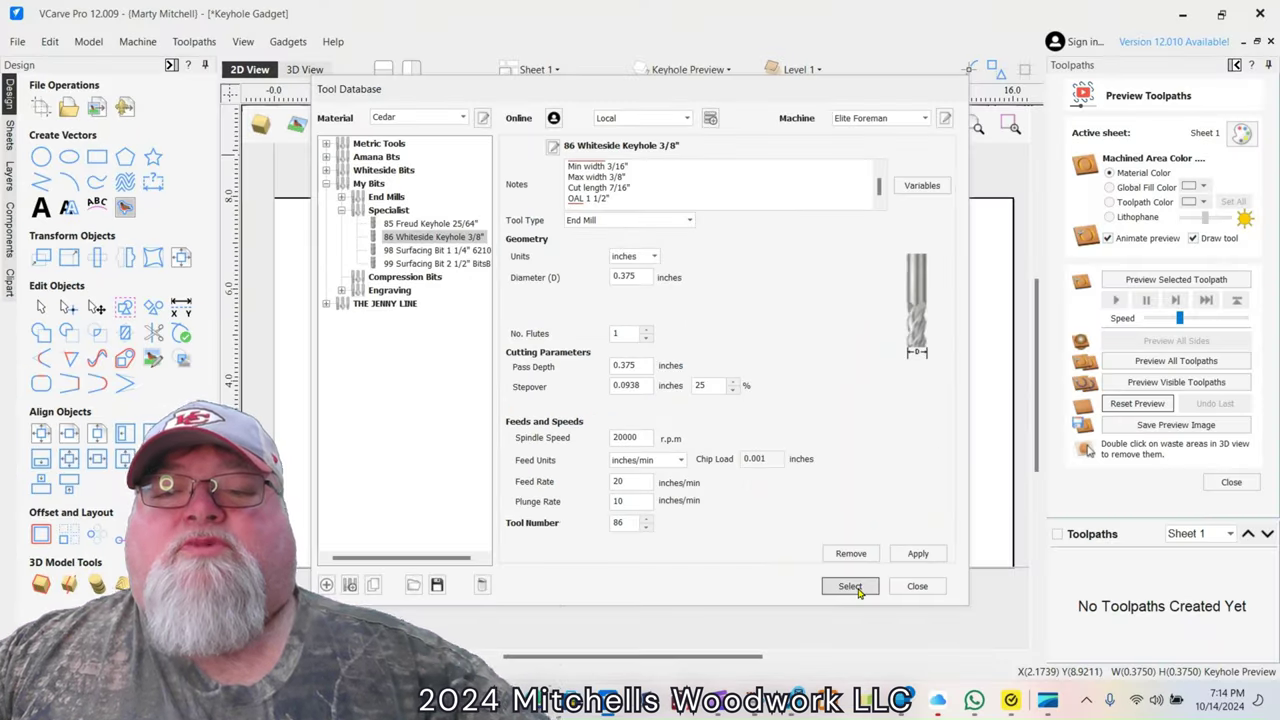
- Confirm the 86 Whiteside Keyhole 3/8" bit, create the keyhole toolpath, and deselect the circle
key(Return)
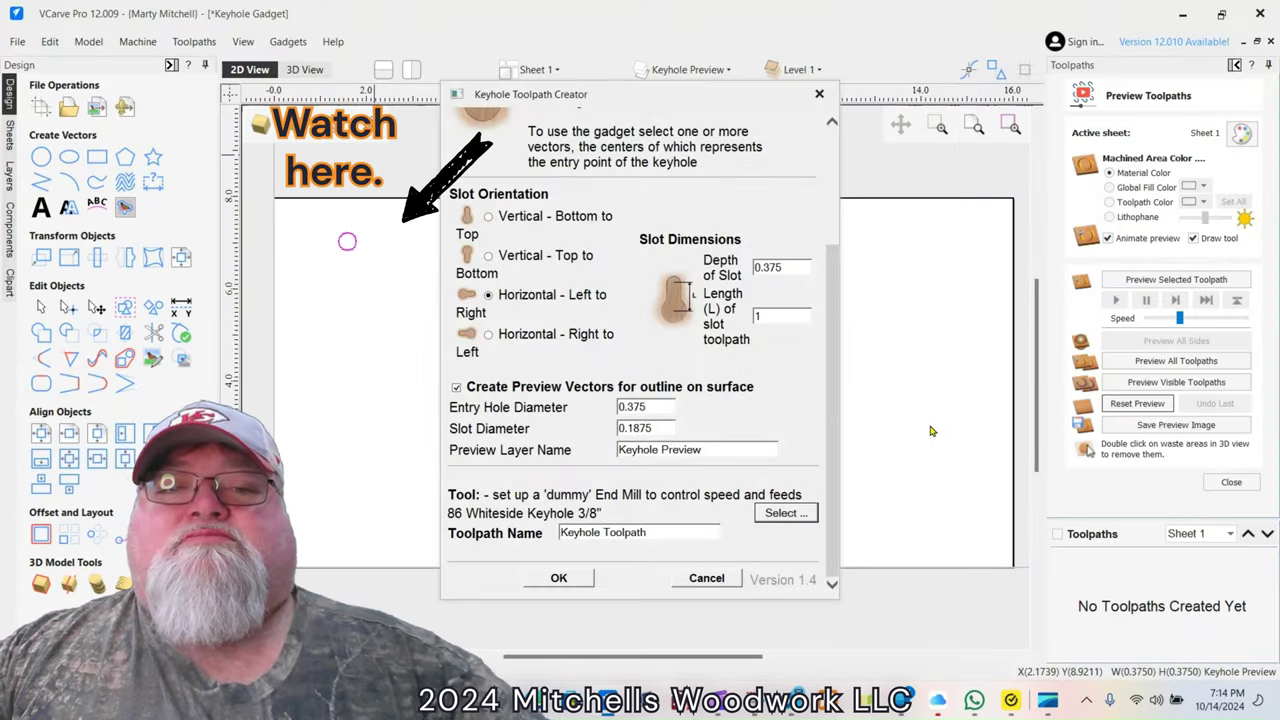
click(578, 578)
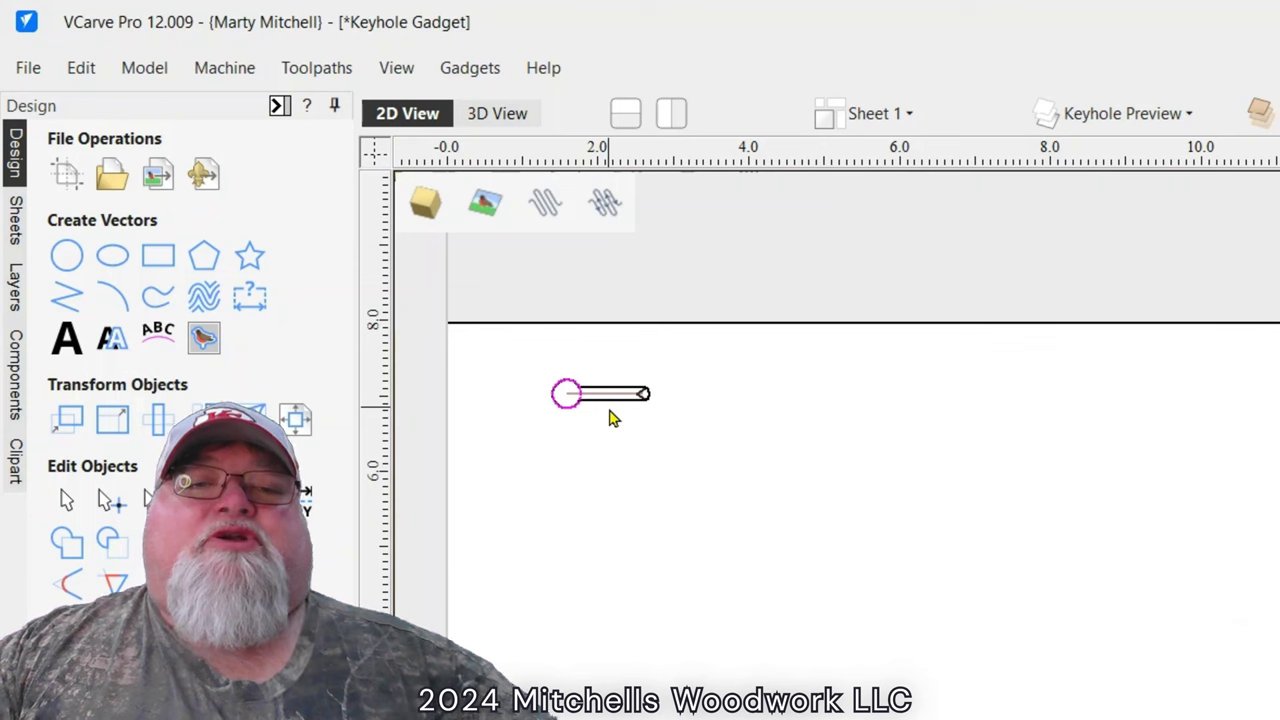
click(613, 418)
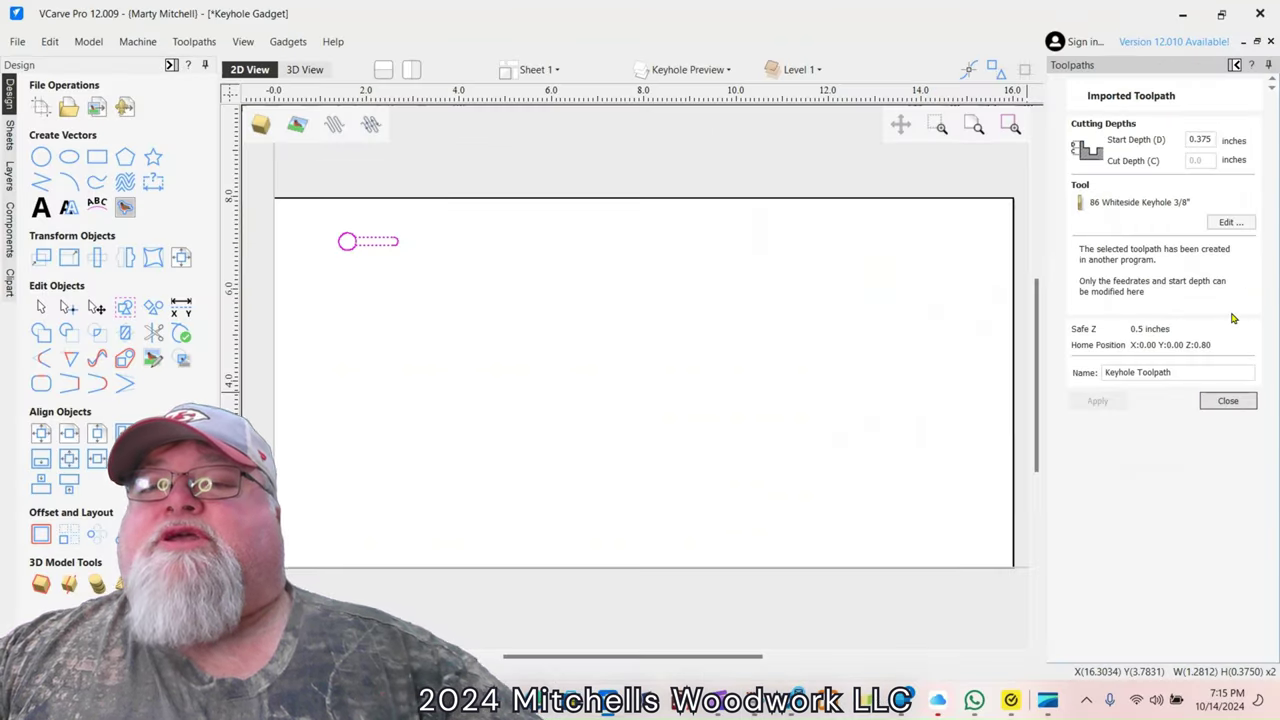
- Reset and preview the Keyhole Toolpath cutting a slot near the board's top-left, then return to 2D
click(1229, 397)
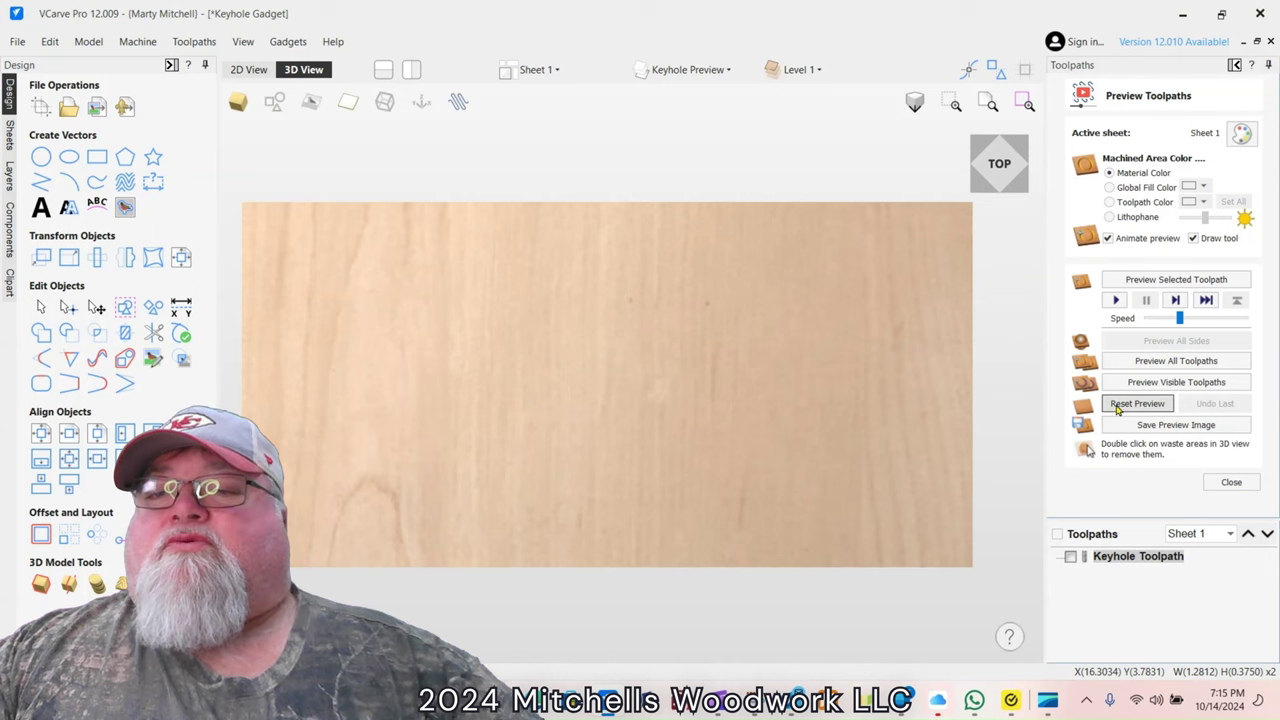
click(1118, 405)
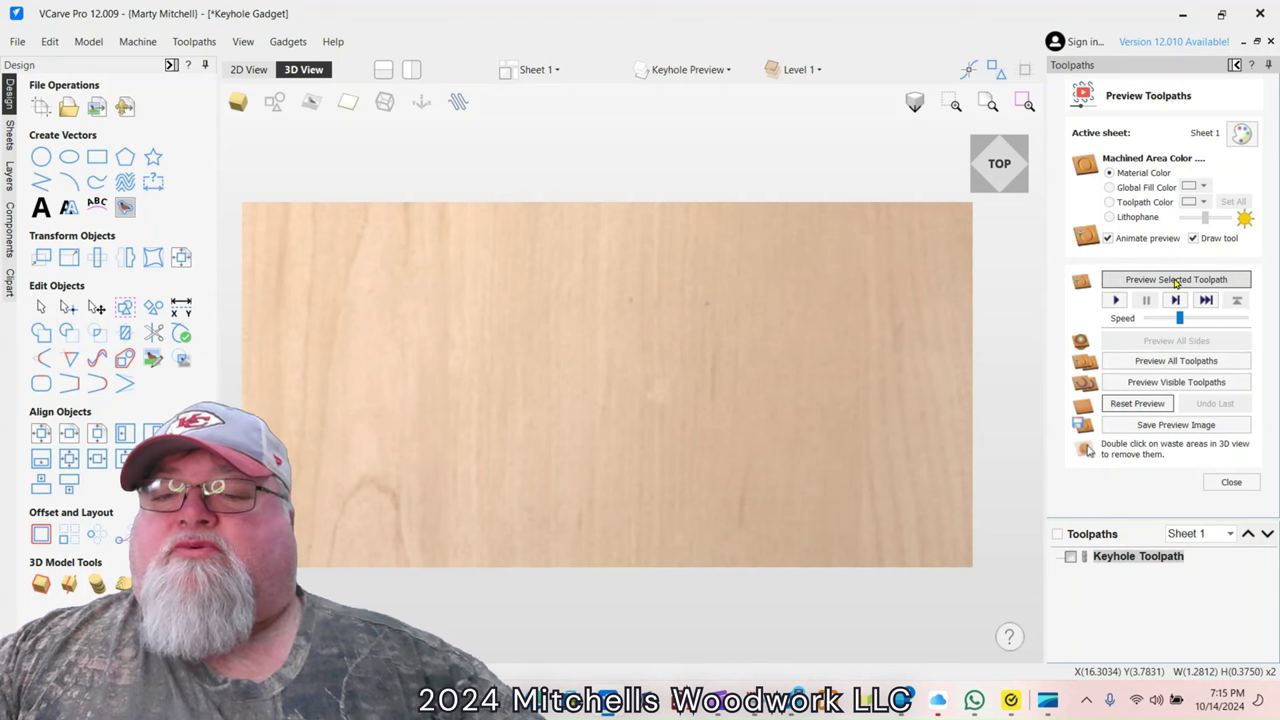
click(1071, 557)
click(1146, 280)
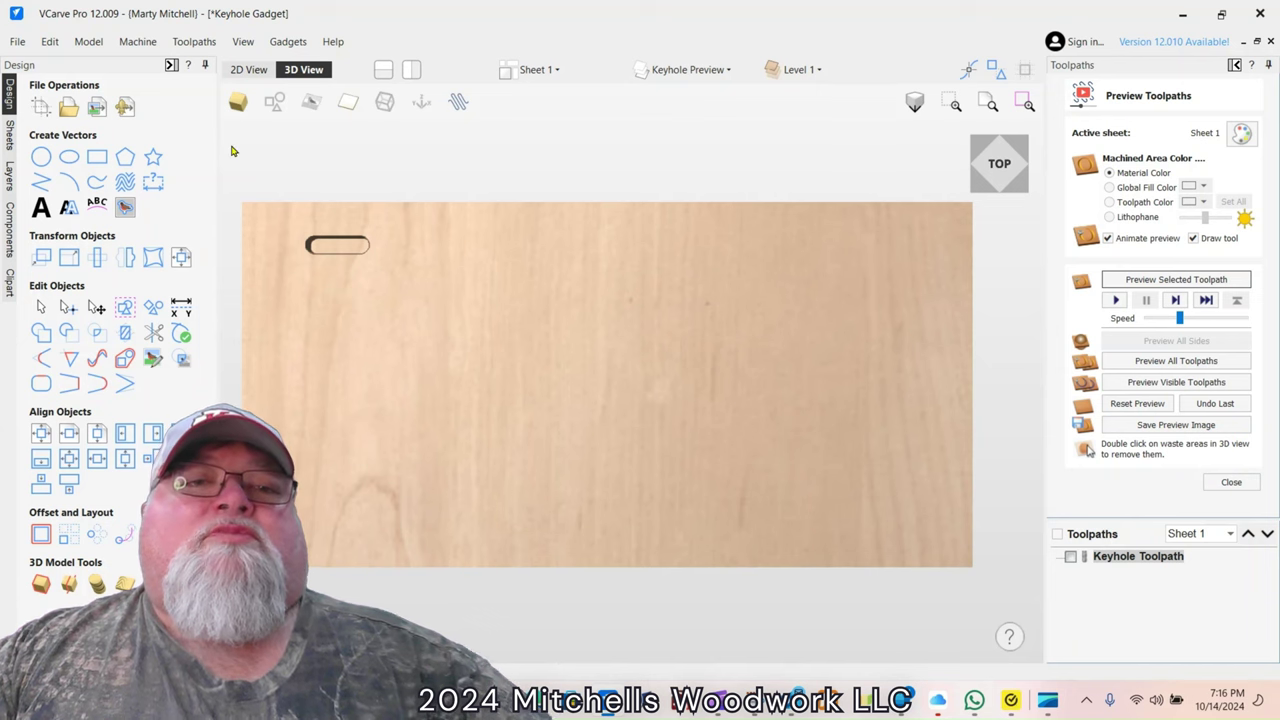
click(249, 70)
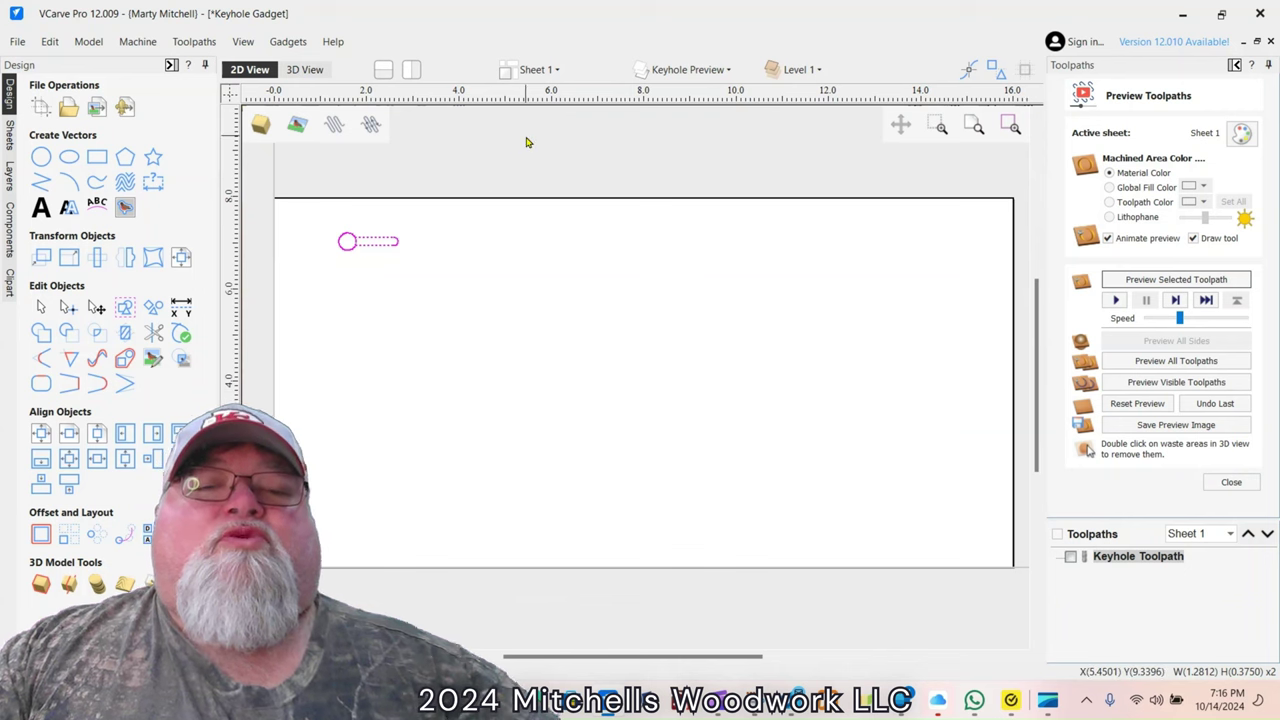
- Slide the keyhole vector right until it is centred on the 2-inch mark, then deselect it
click(370, 243)
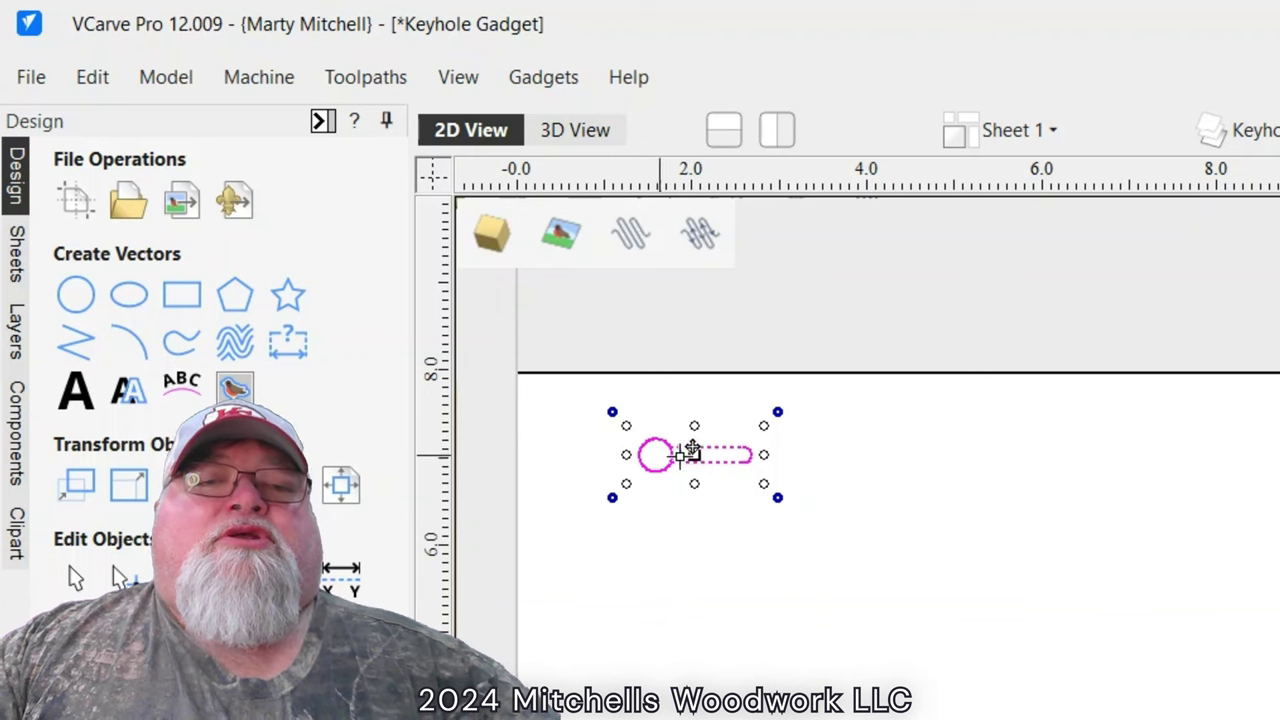
mouse_move(700, 448)
mouse_down()
mouse_move(725, 455)
mouse_move(702, 452)
mouse_move(690, 420)
mouse_move(694, 460)
mouse_up()
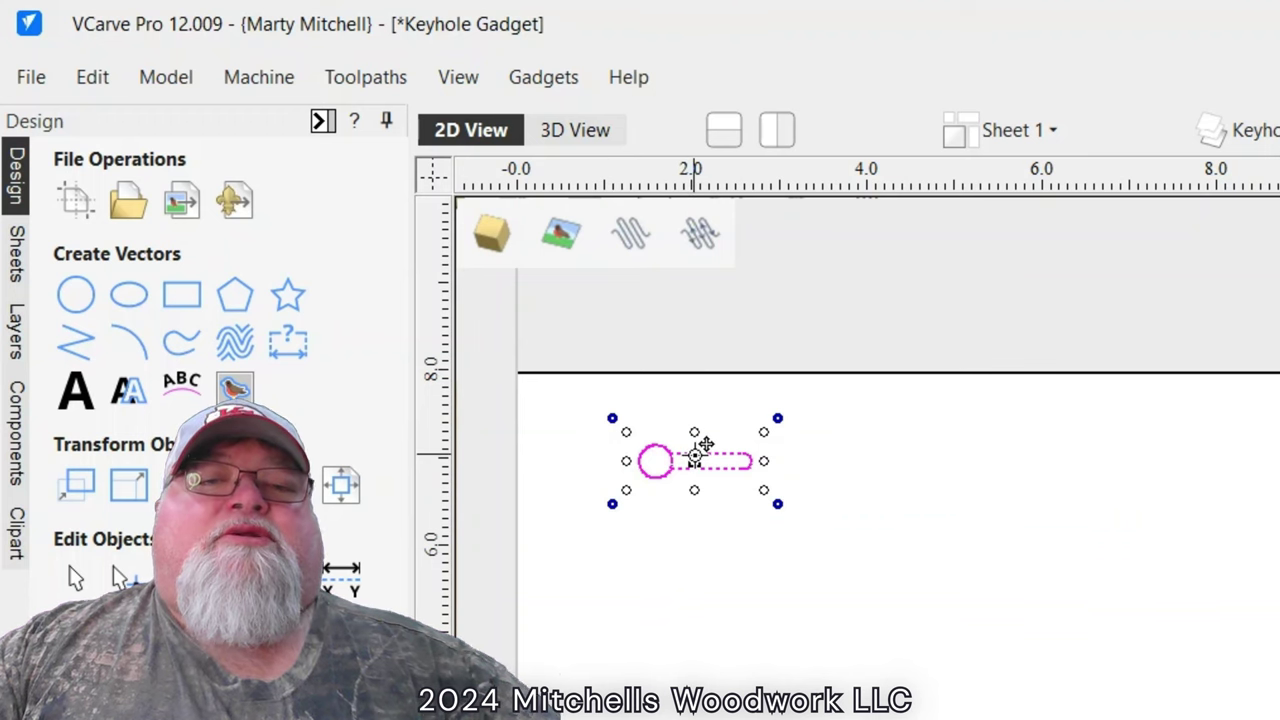
mouse_move(700, 449)
mouse_down()
mouse_move(745, 461)
mouse_move(692, 461)
mouse_up()
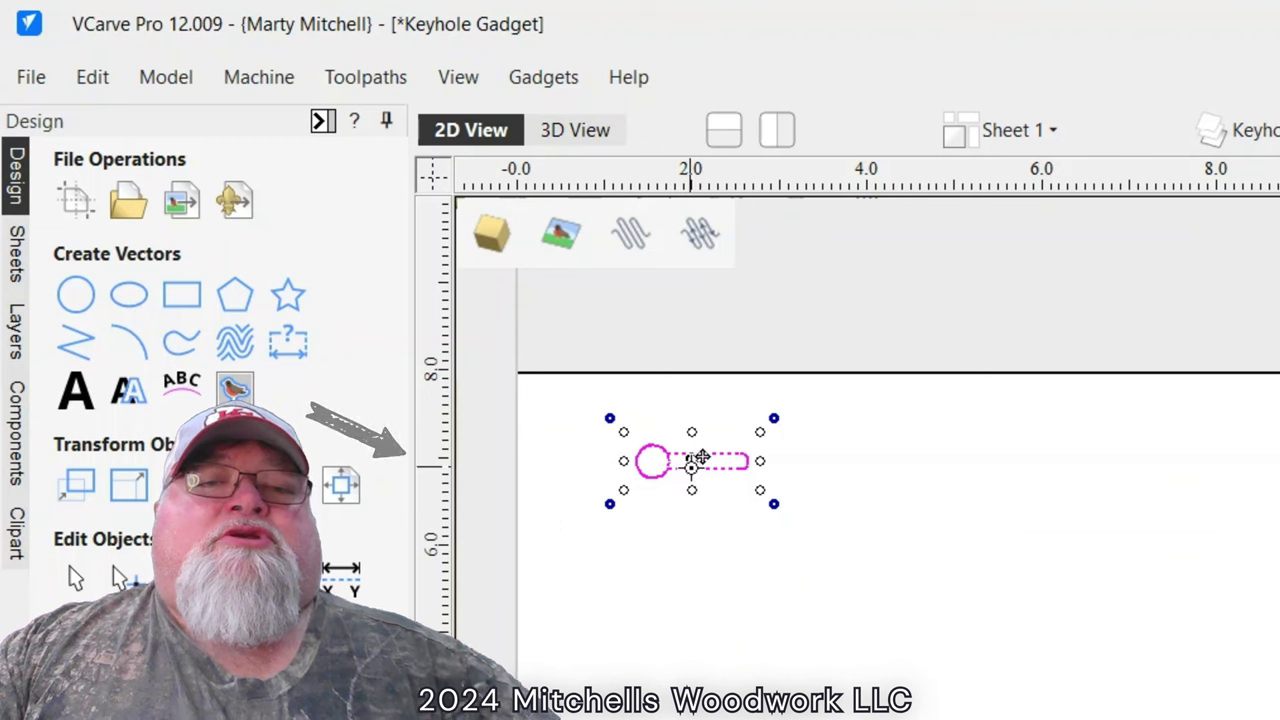
mouse_move(694, 454)
mouse_down()
mouse_move(692, 486)
mouse_move(694, 460)
mouse_up()
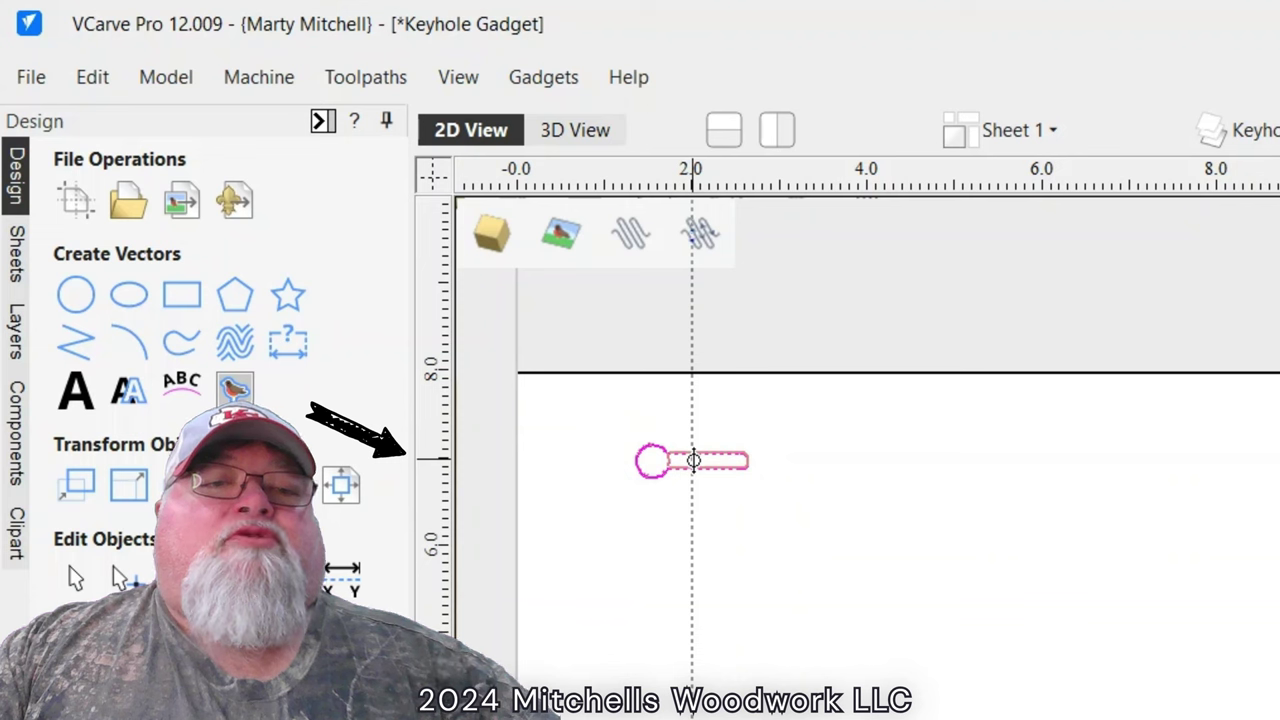
drag(694, 460, 694, 460)
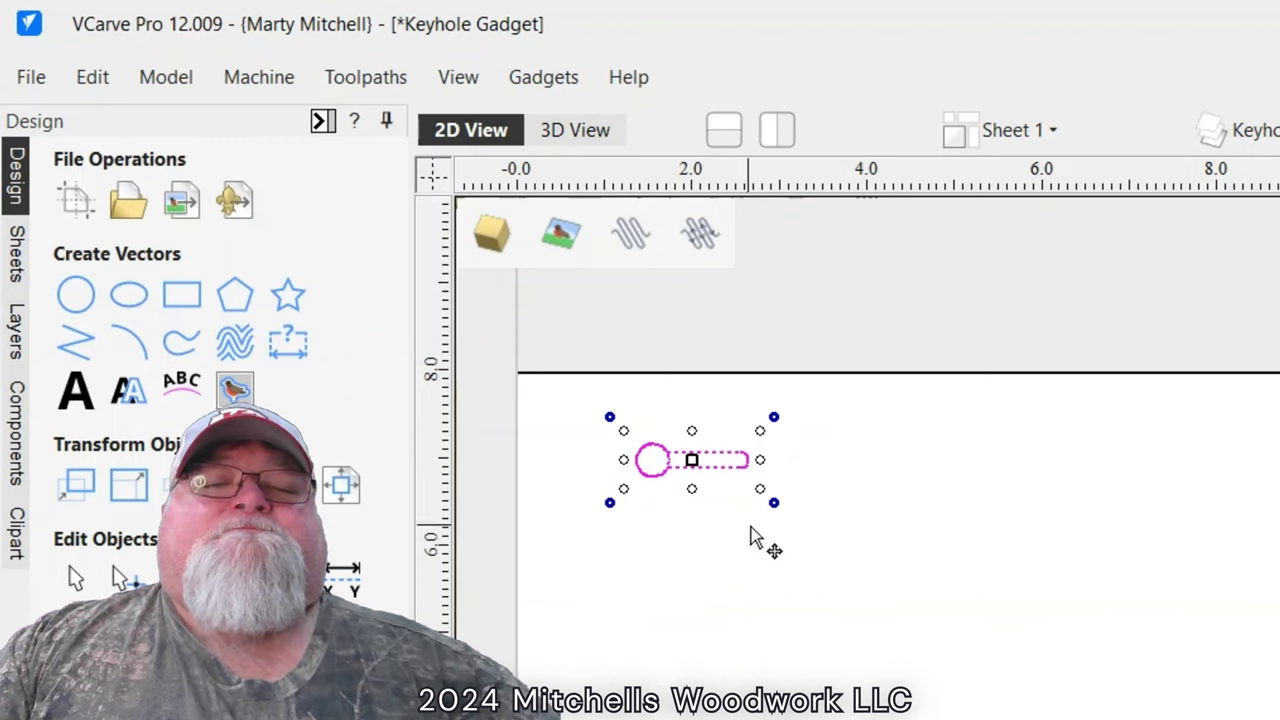
click(724, 544)
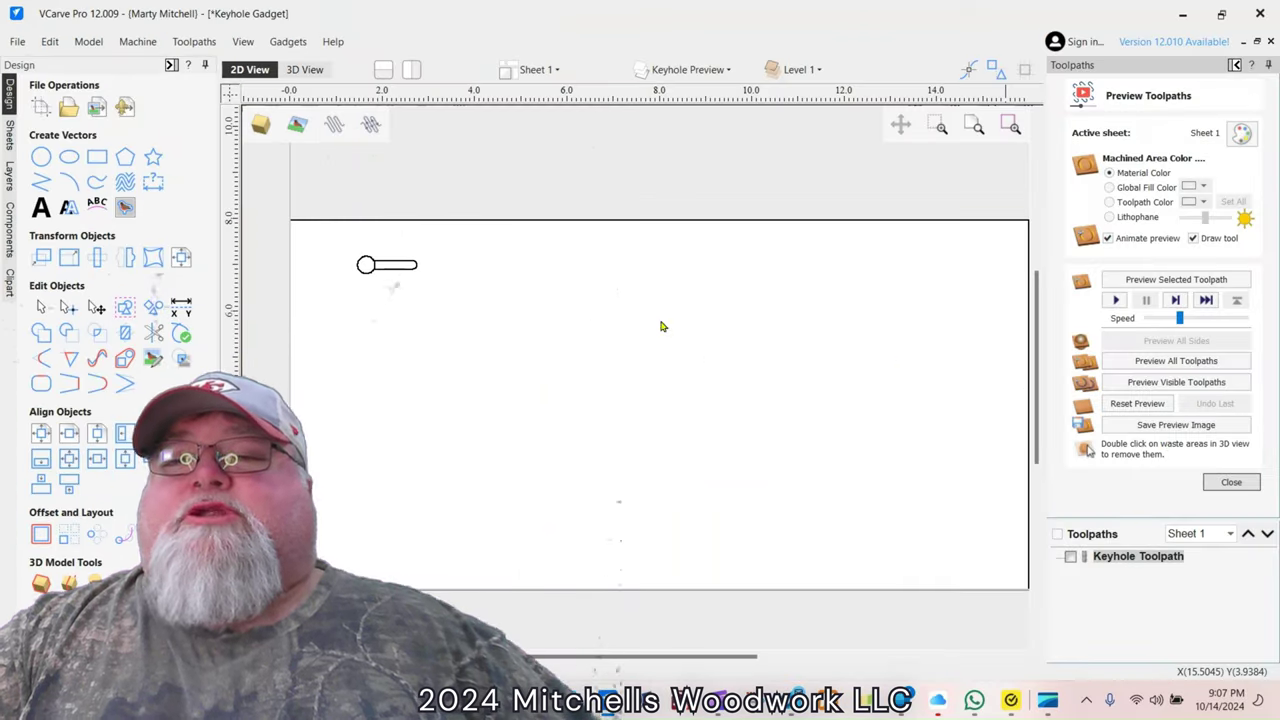
- Select the keyhole vector and start an array copy toolpath: 1 row, 2 columns, 12.0 X offset
key(Escape)
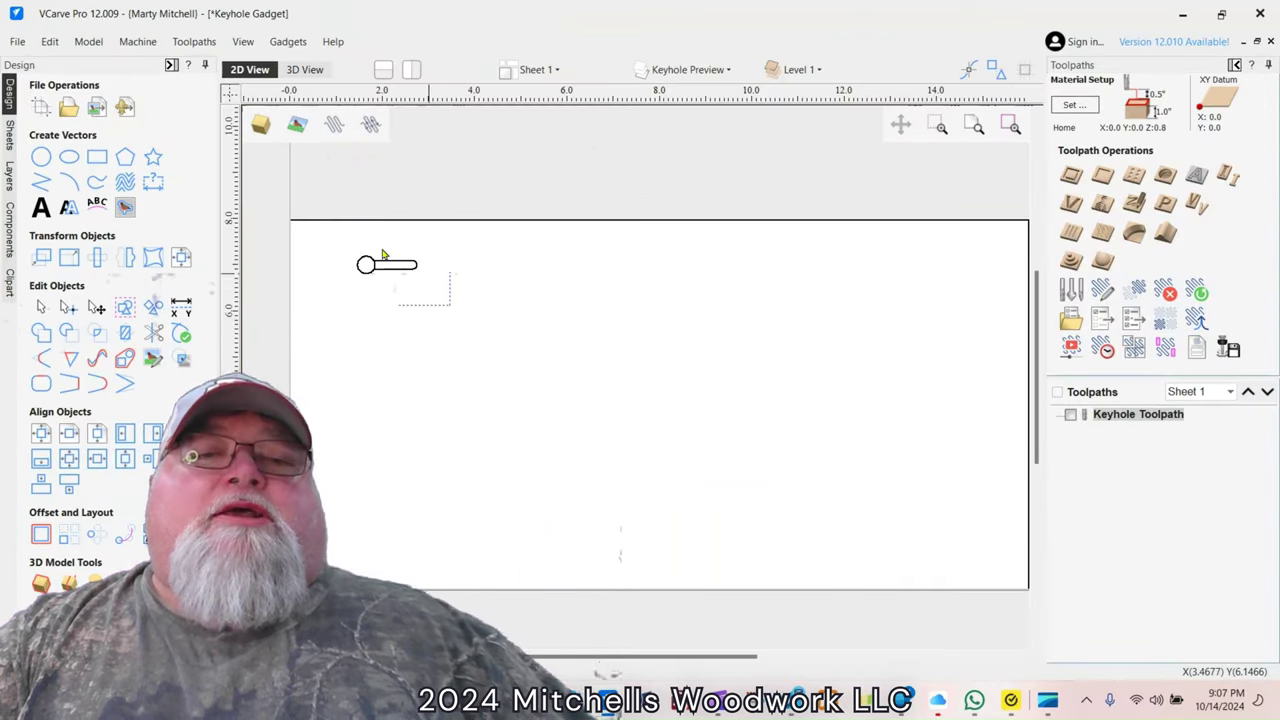
drag(382, 255, 354, 243)
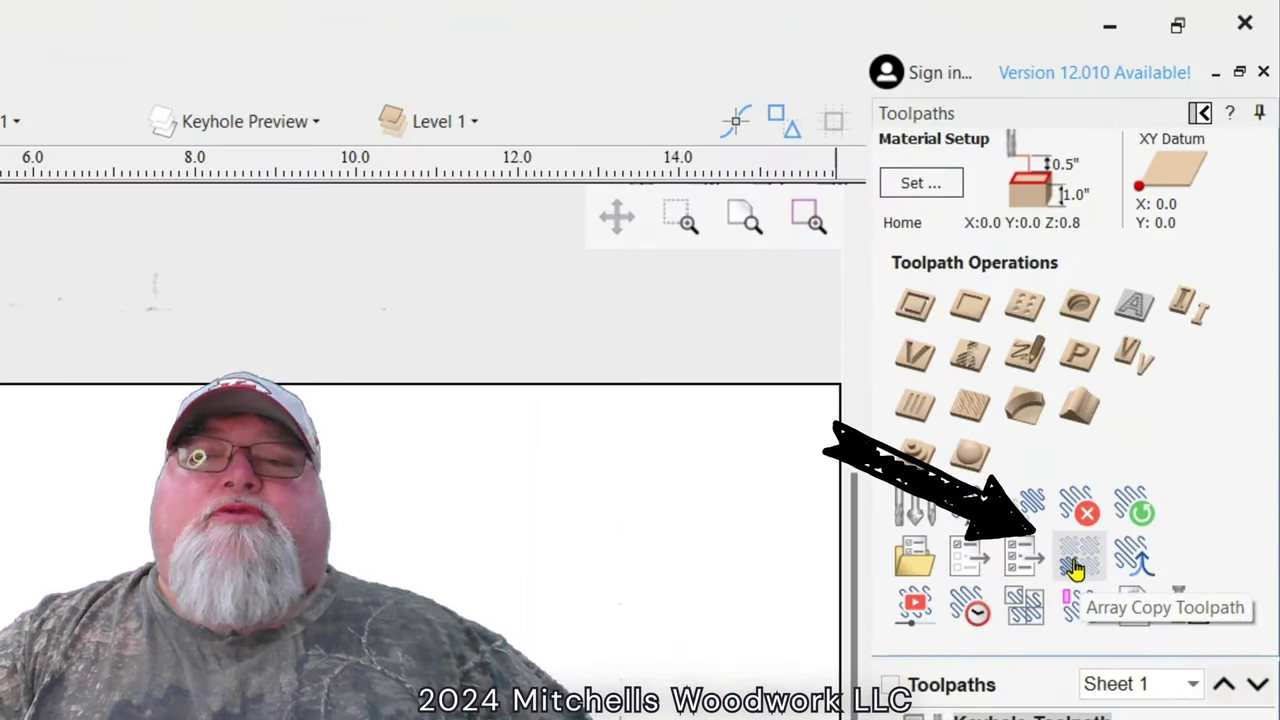
click(1073, 567)
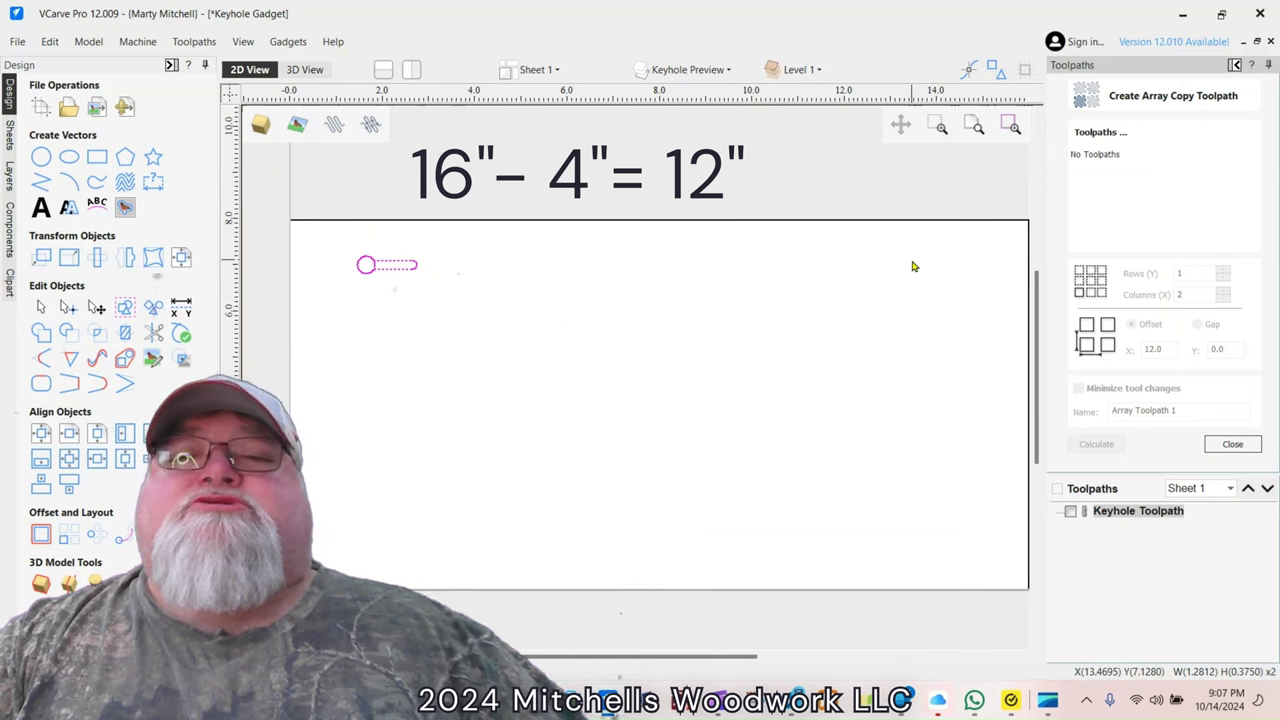
- Include the Keyhole Toolpath and calculate Array Toolpath 1 with a 12.0-inch X offset
click(1071, 511)
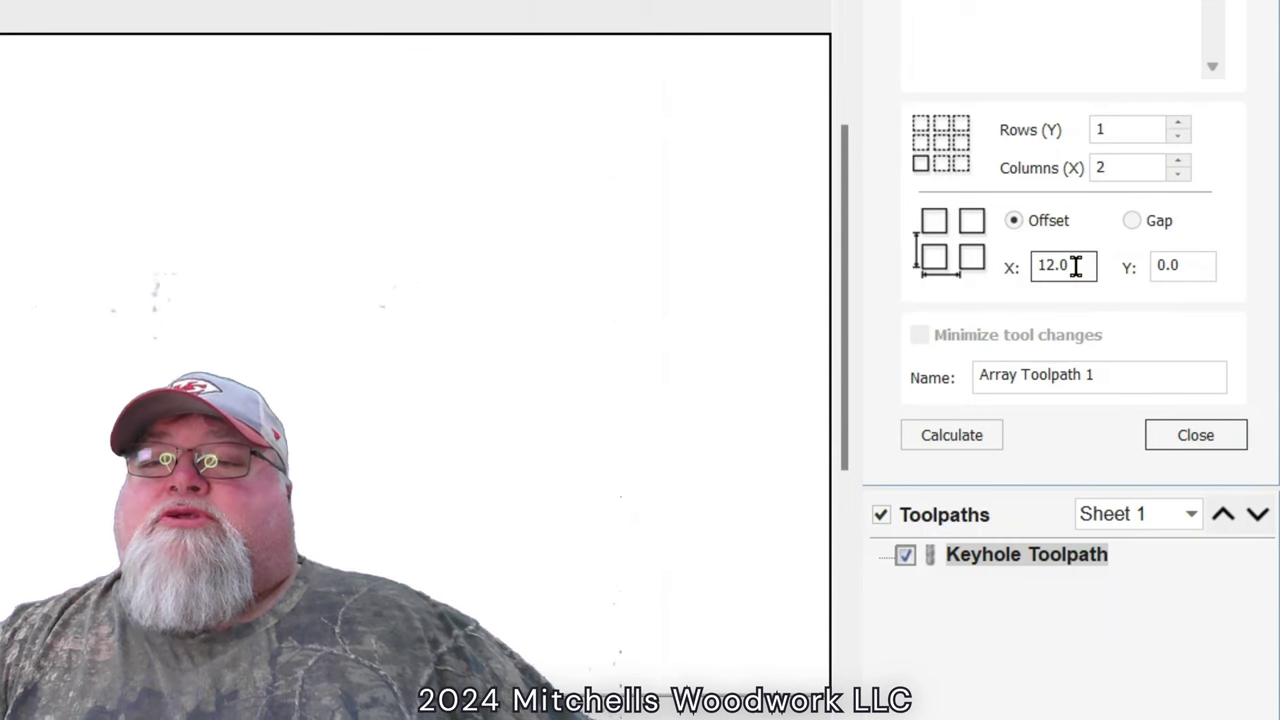
click(958, 438)
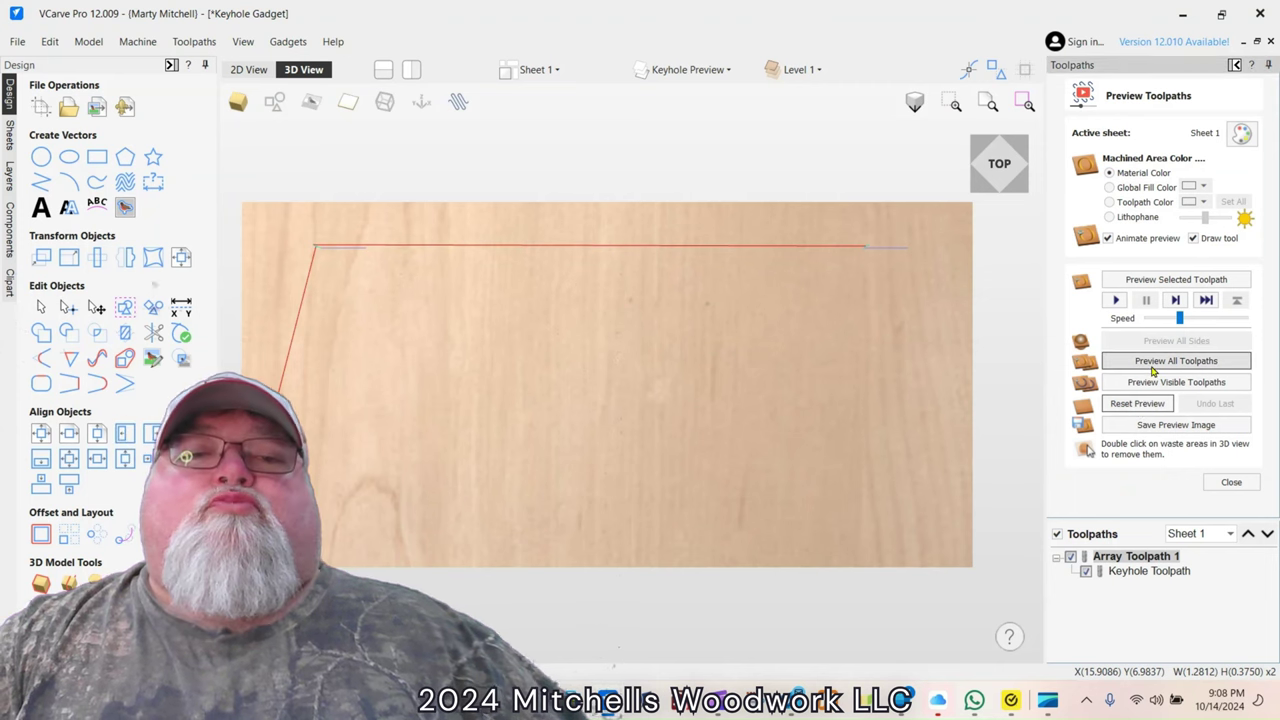
- Preview all toolpaths, showing two keyhole slots near the board's top left and top right
click(1153, 370)
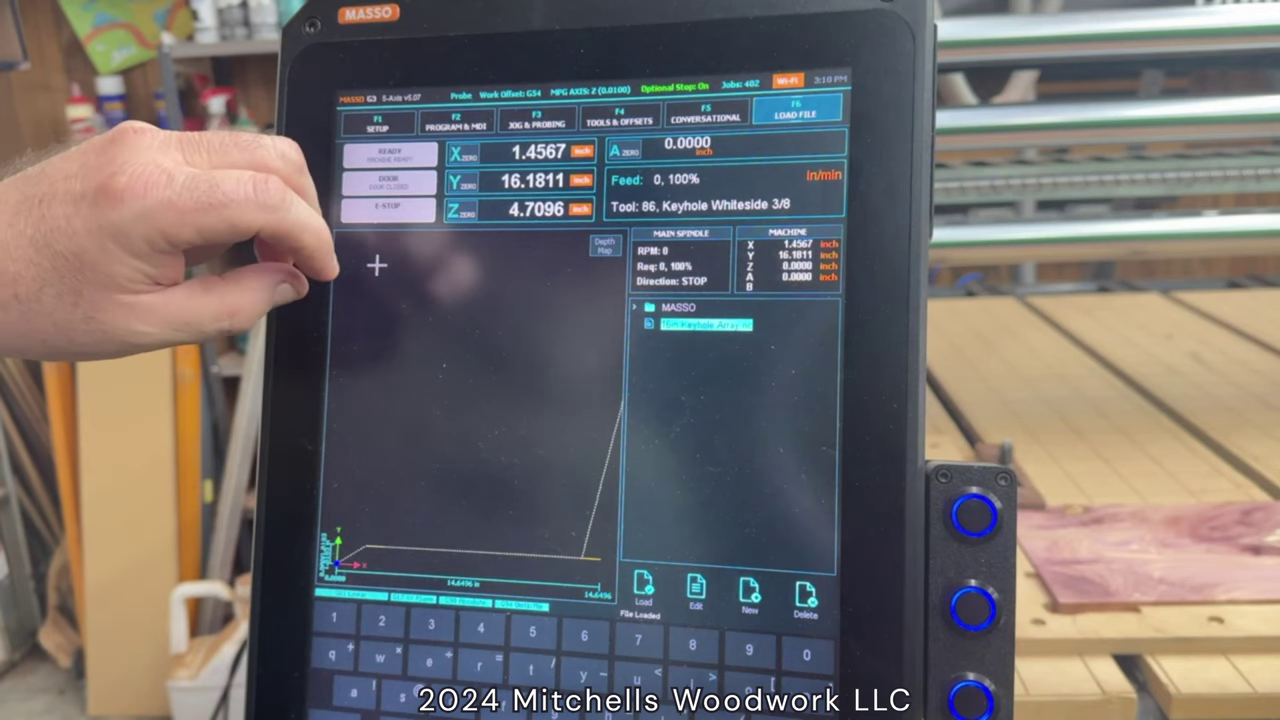
- Switch the MASSO work offset to G55 through the Jog & Probing probe panel
click(537, 118)
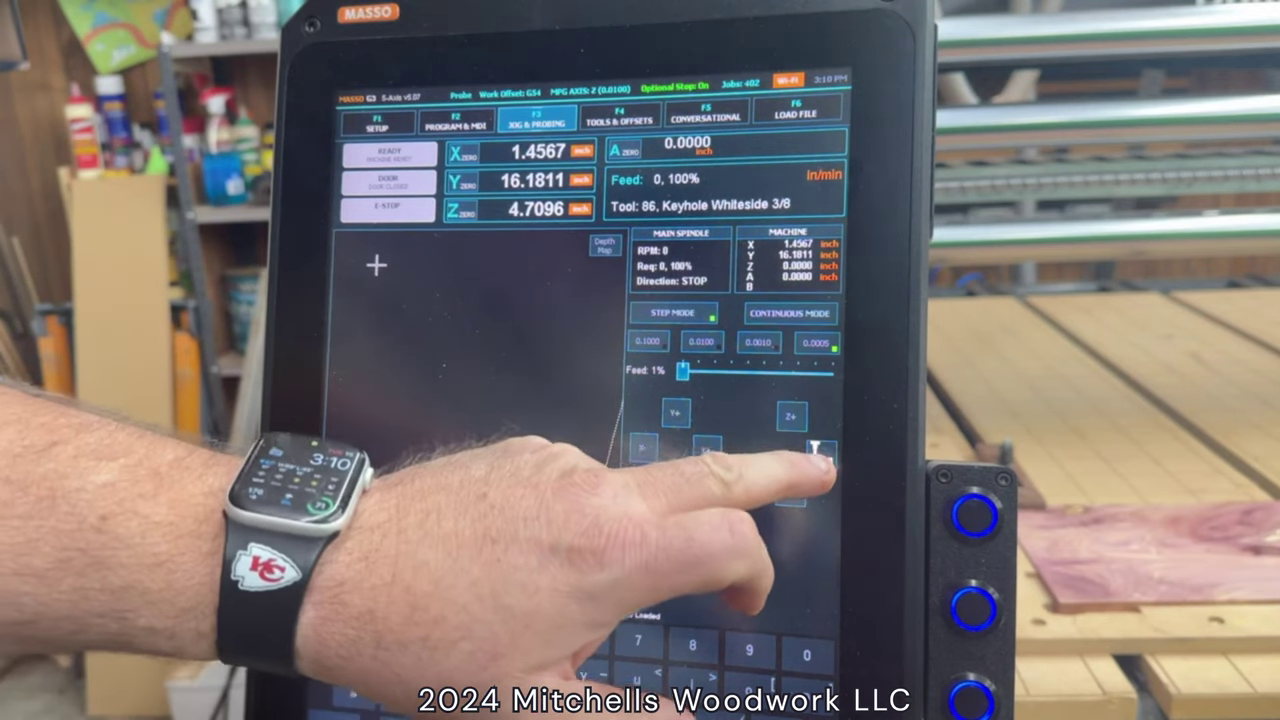
click(818, 455)
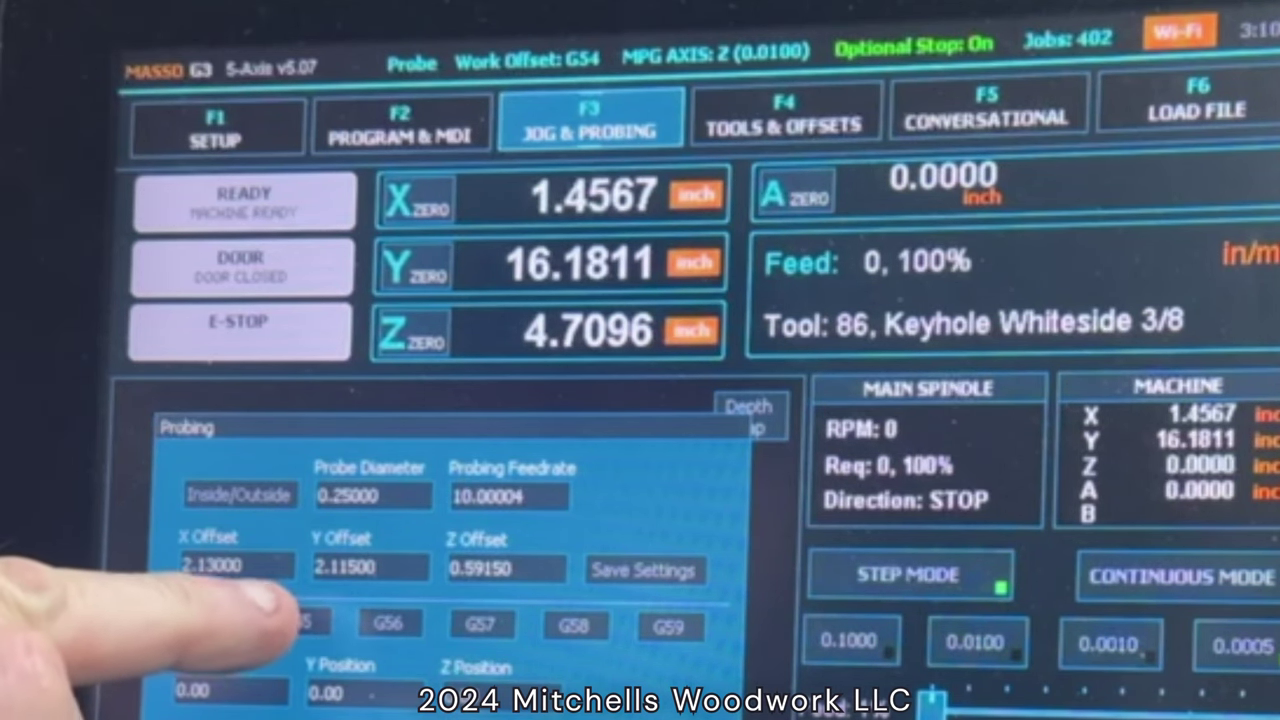
click(292, 621)
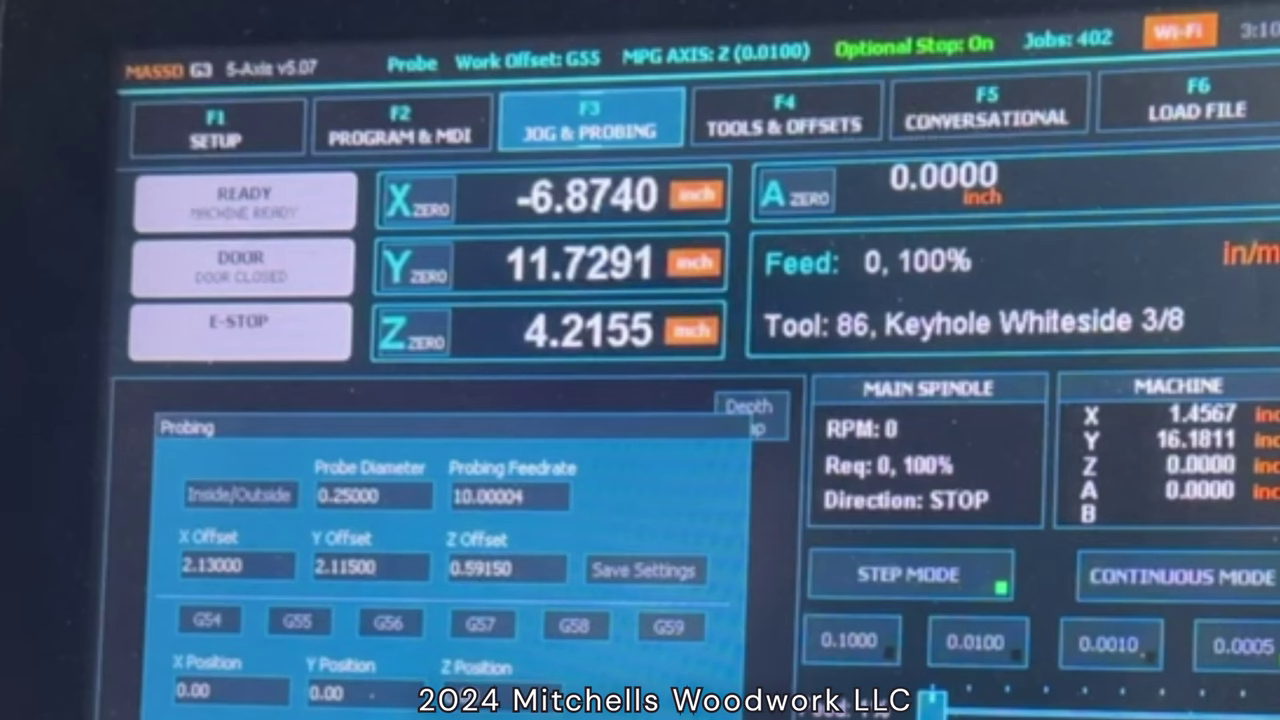
click(120, 650)
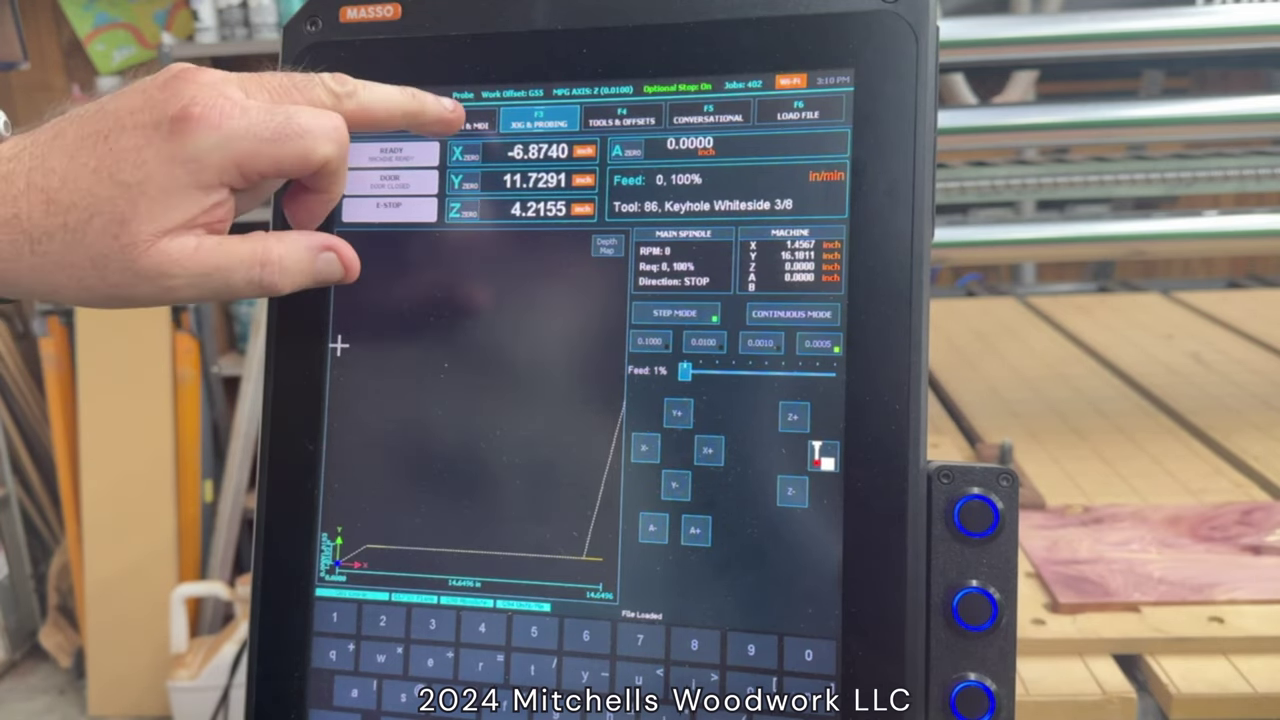
- Check the loaded G-code, then jog the spindle along X+ at 73% jog feed
click(457, 120)
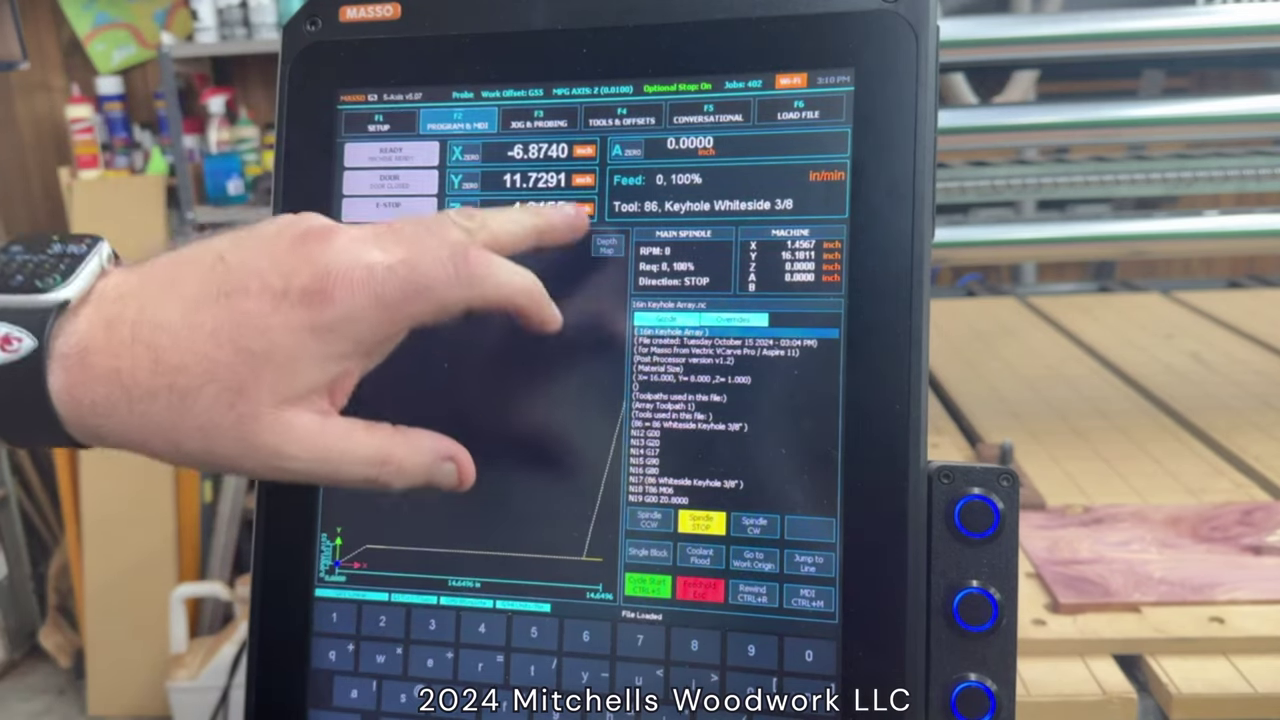
click(540, 118)
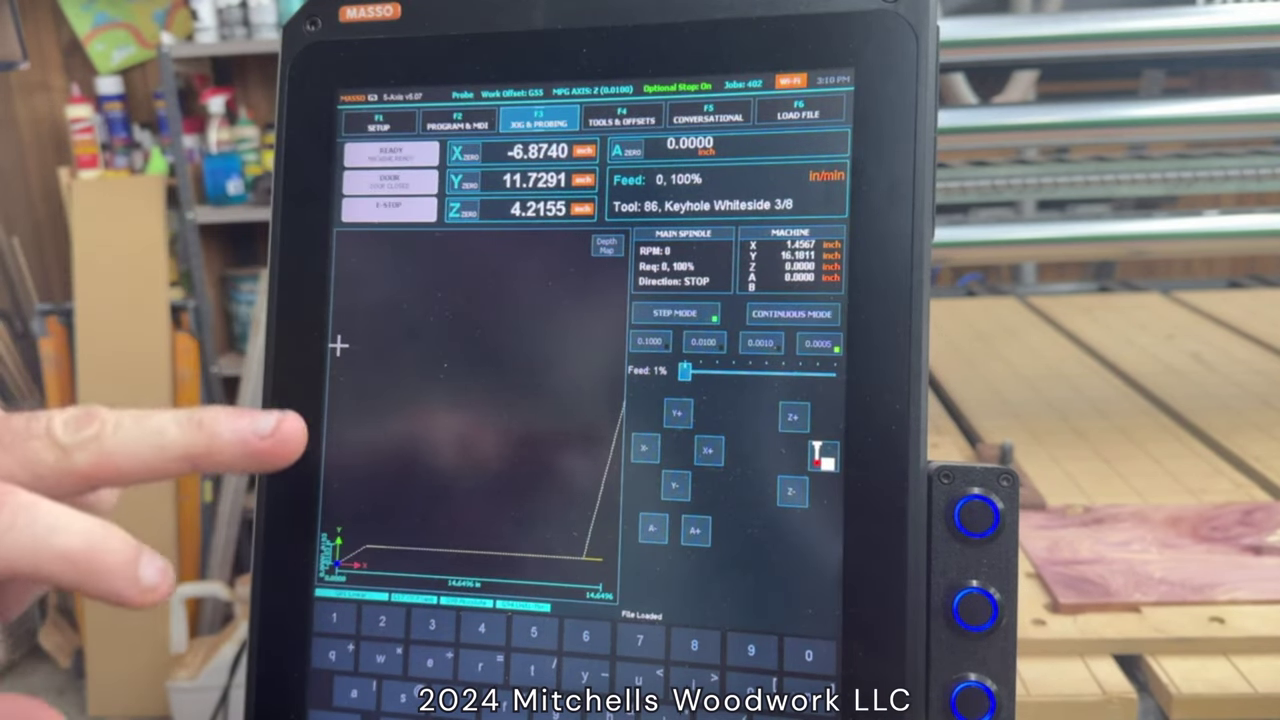
drag(685, 371, 795, 373)
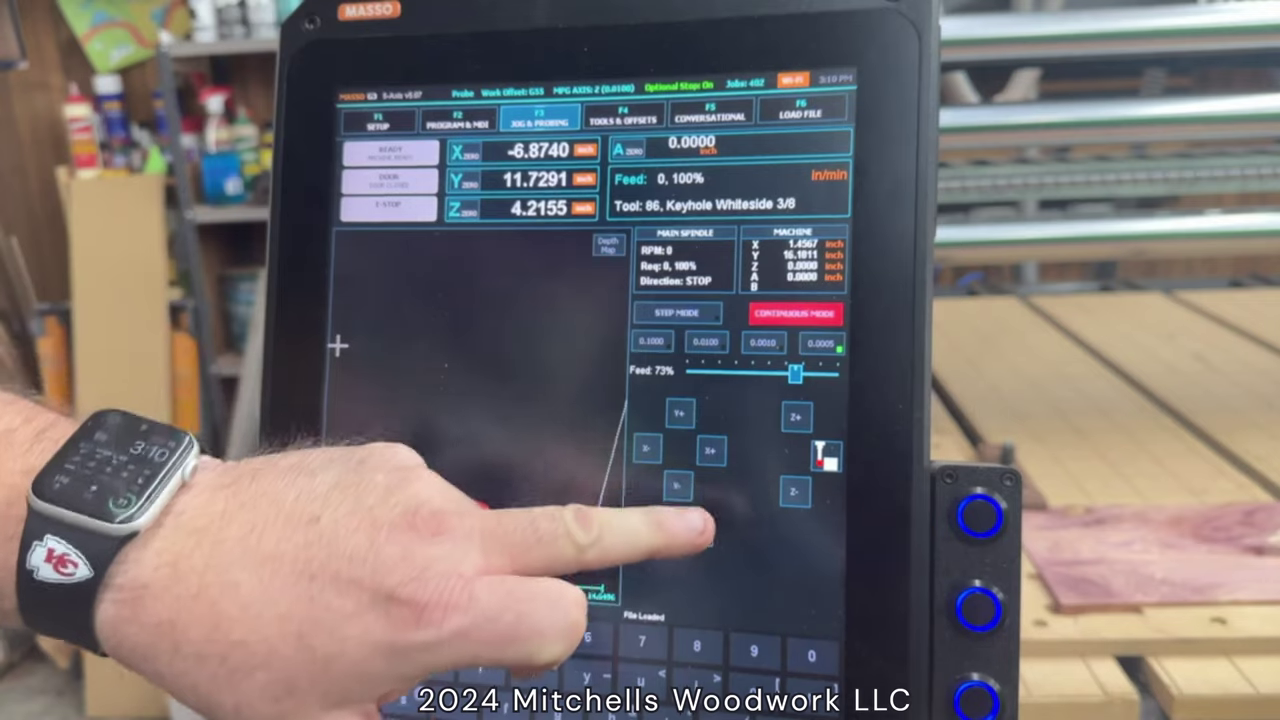
drag(710, 450, 682, 484)
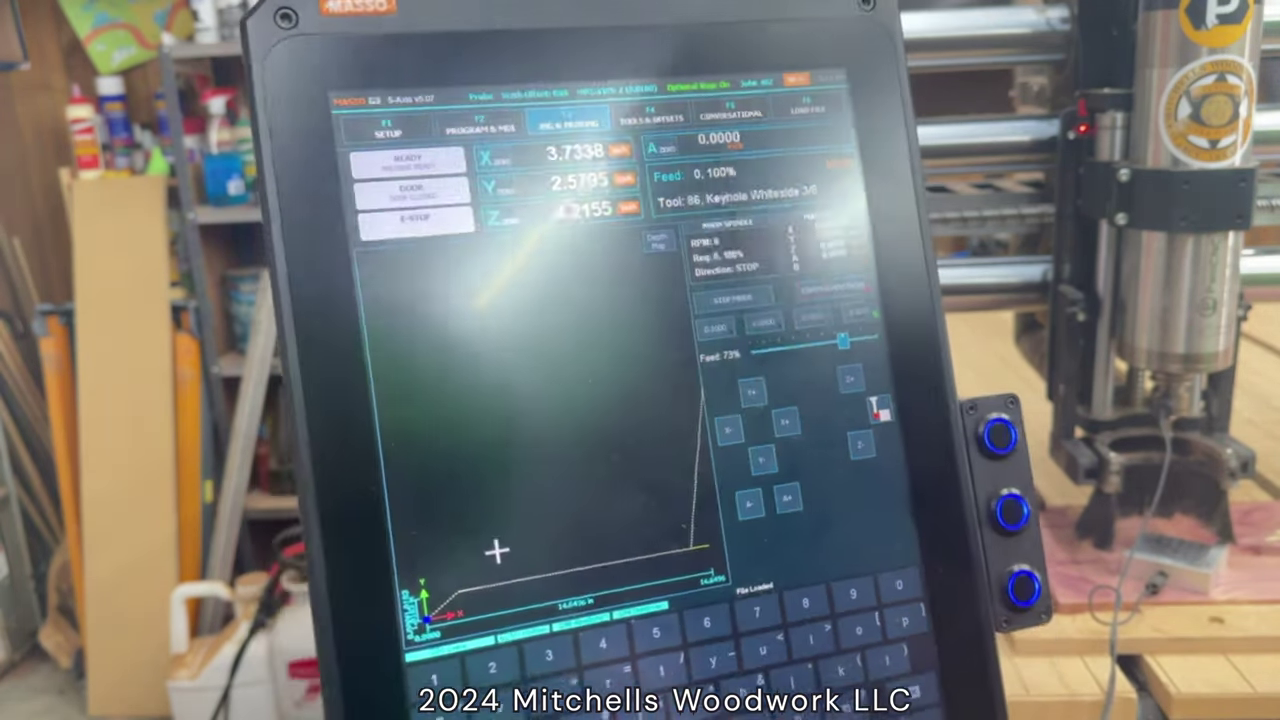
- Lower the spindle in continuous mode and probe the board surface at its centre
click(827, 298)
click(845, 464)
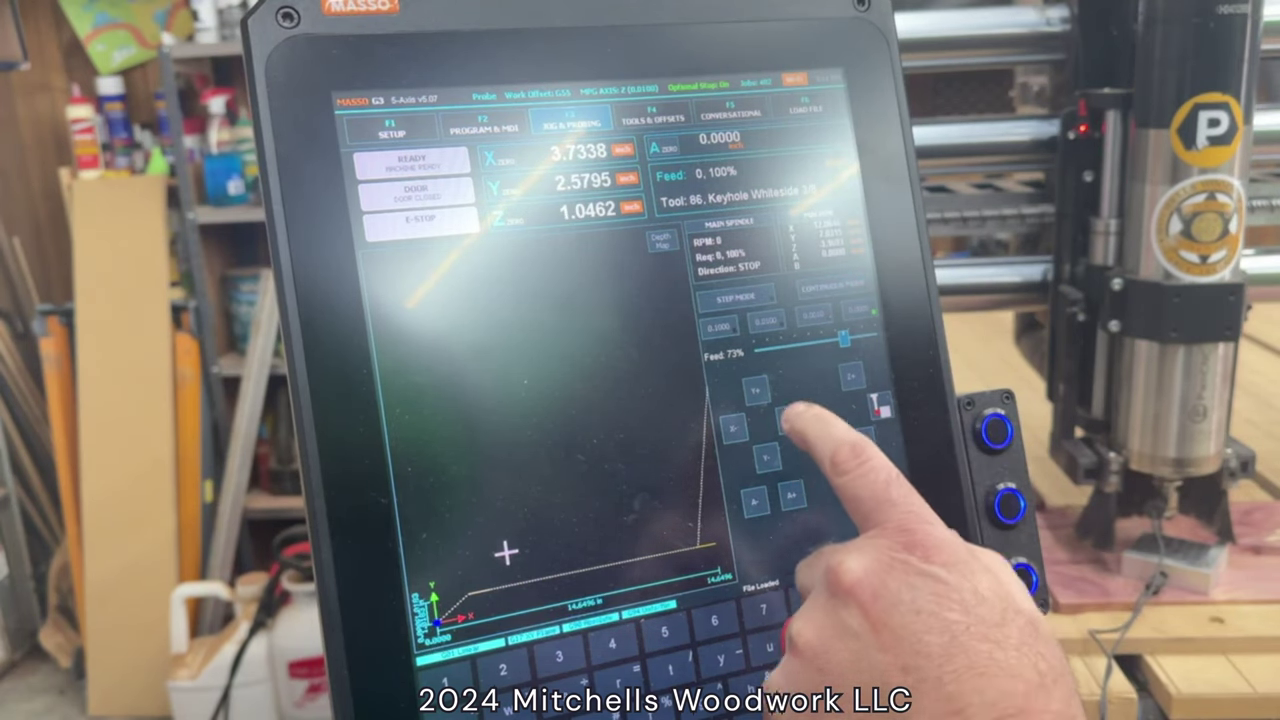
click(878, 405)
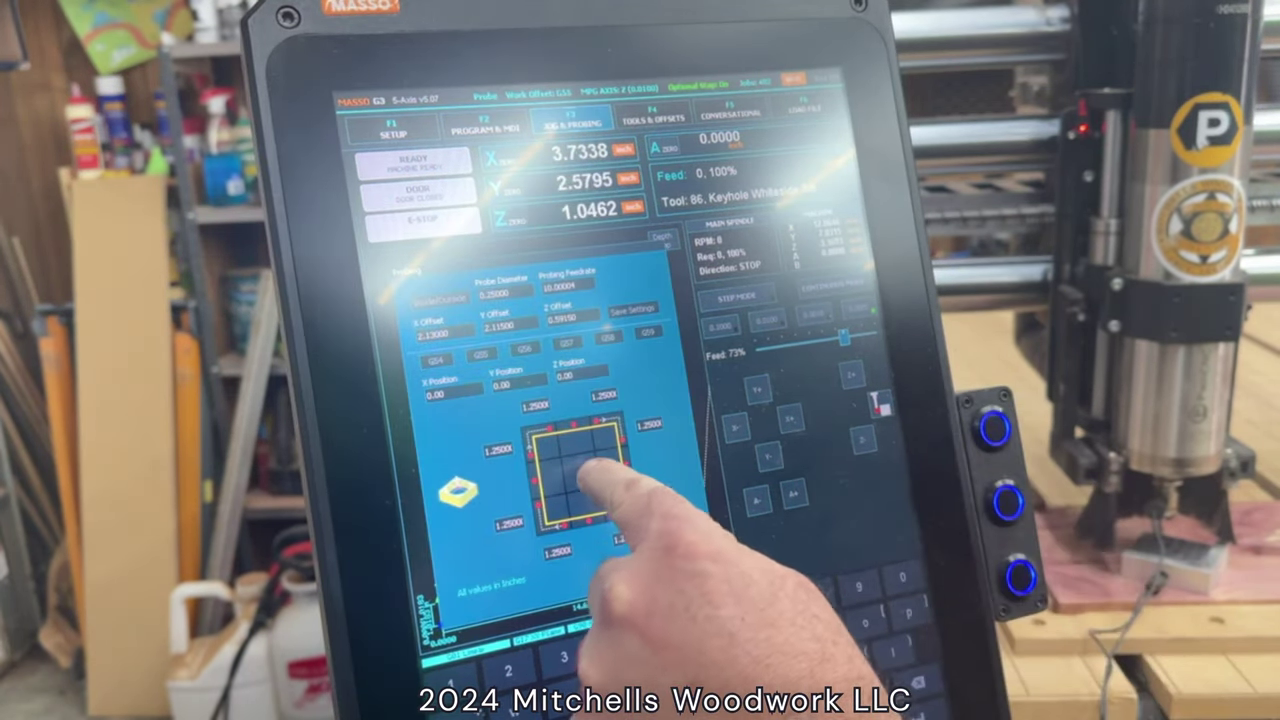
click(583, 478)
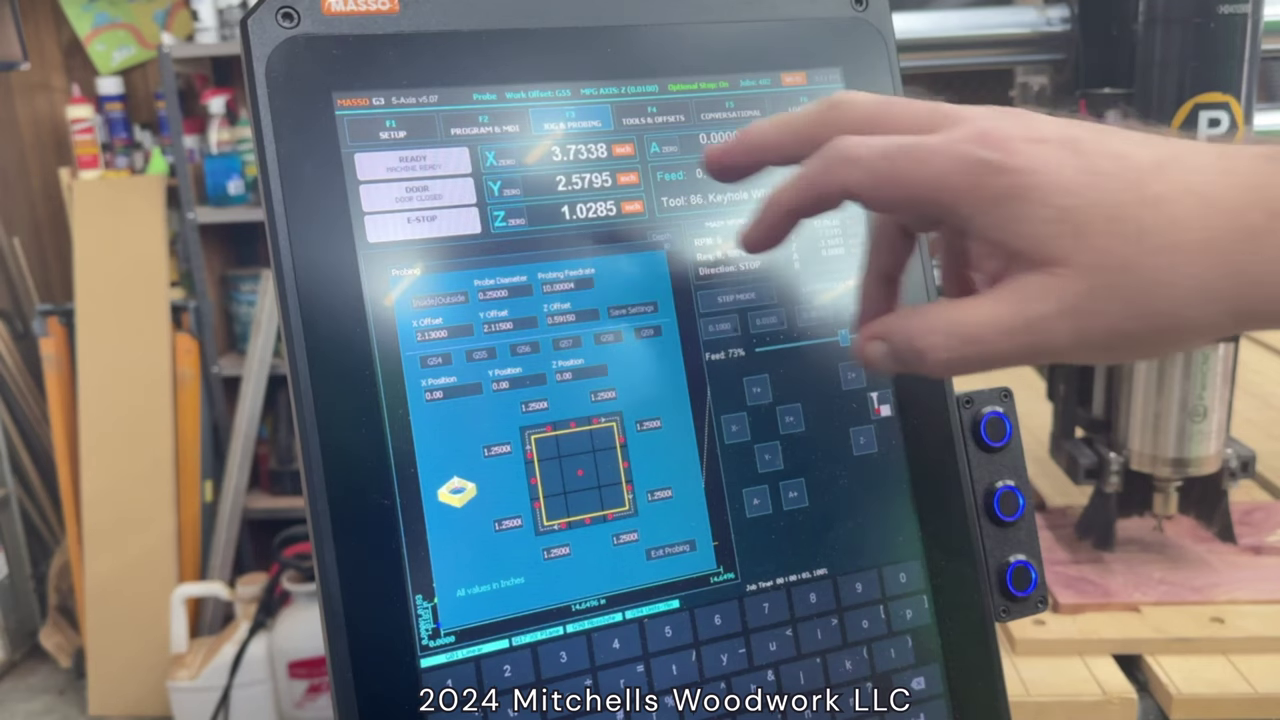
- Send the spindle to work origin X 0, Y 0 and start the keyhole program
click(478, 127)
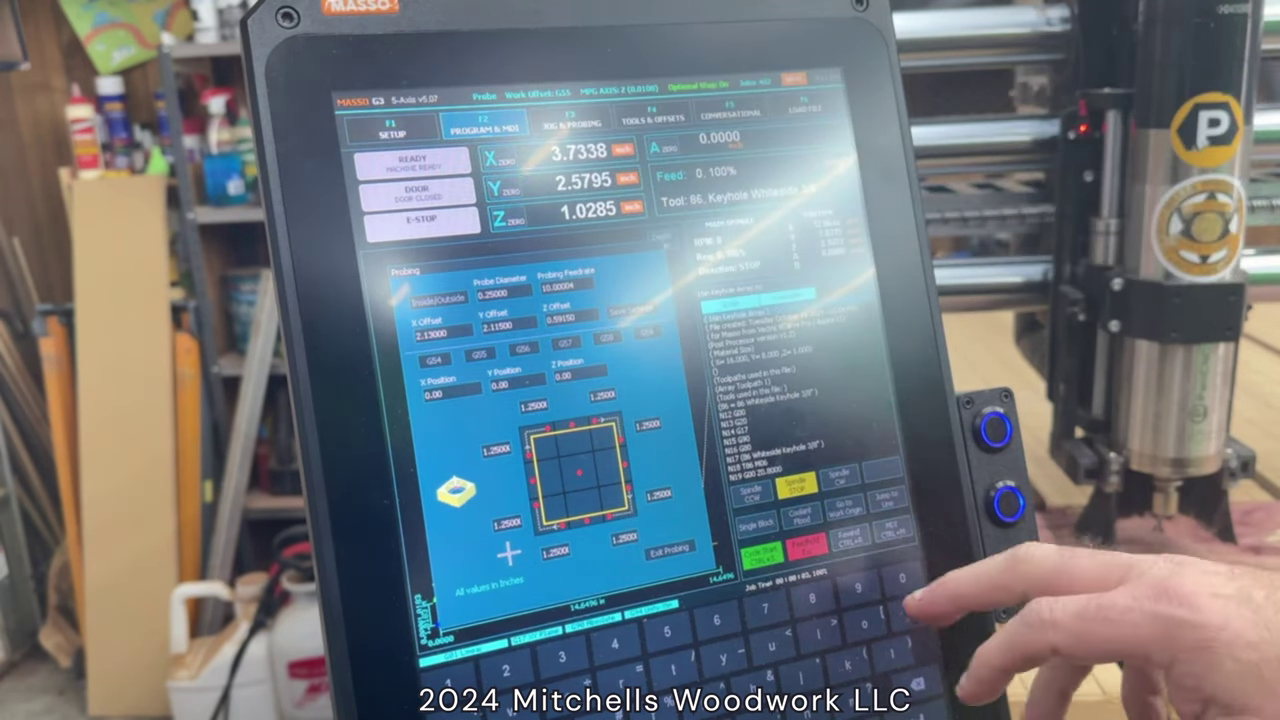
click(845, 507)
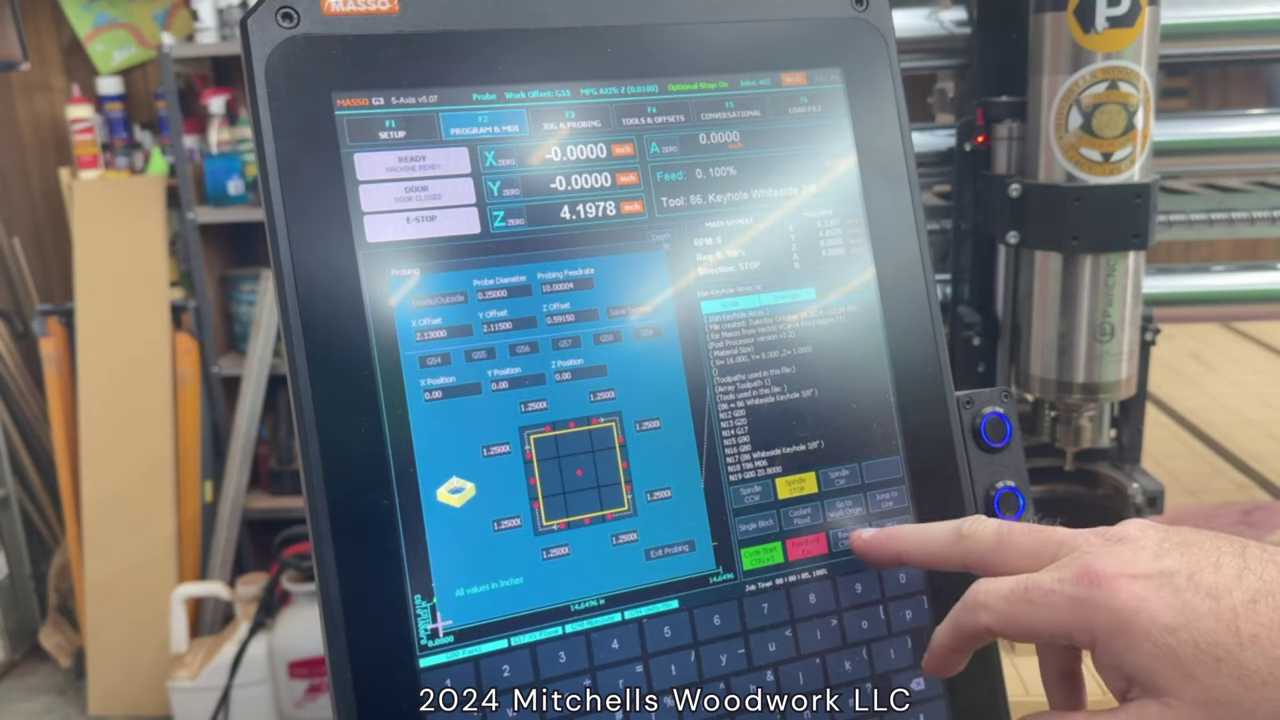
click(760, 556)
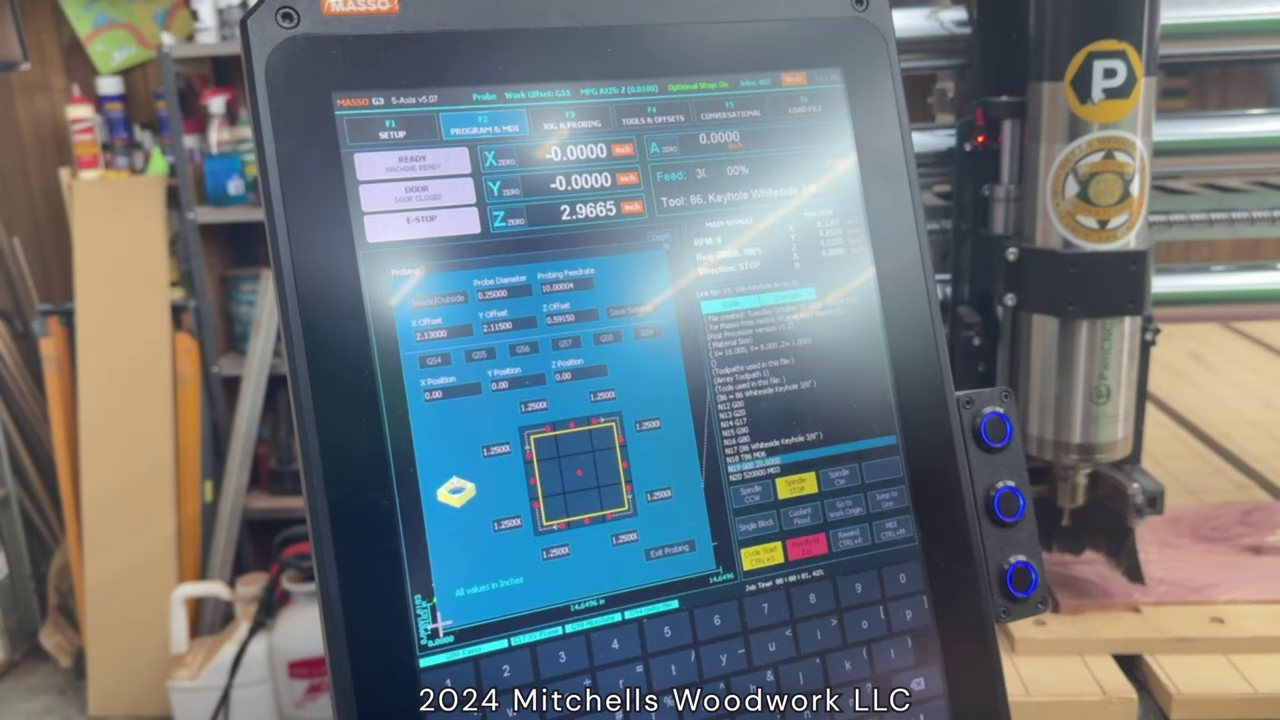